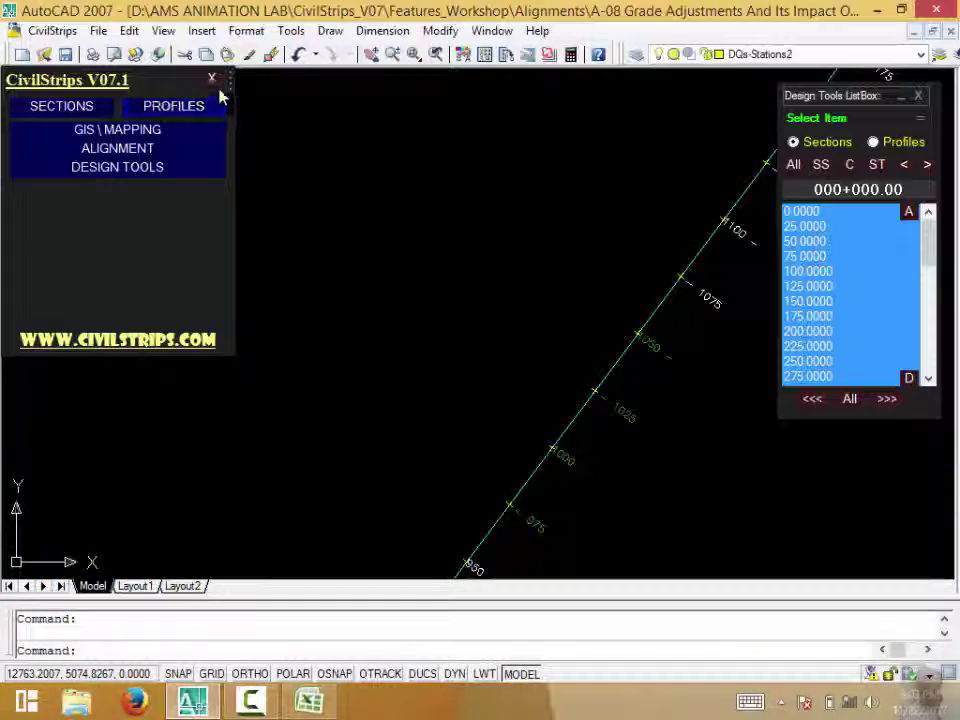
Step: Launch the CivilStrips_Documentation help file from the Design Tools ListBox D button
left_click(295, 103)
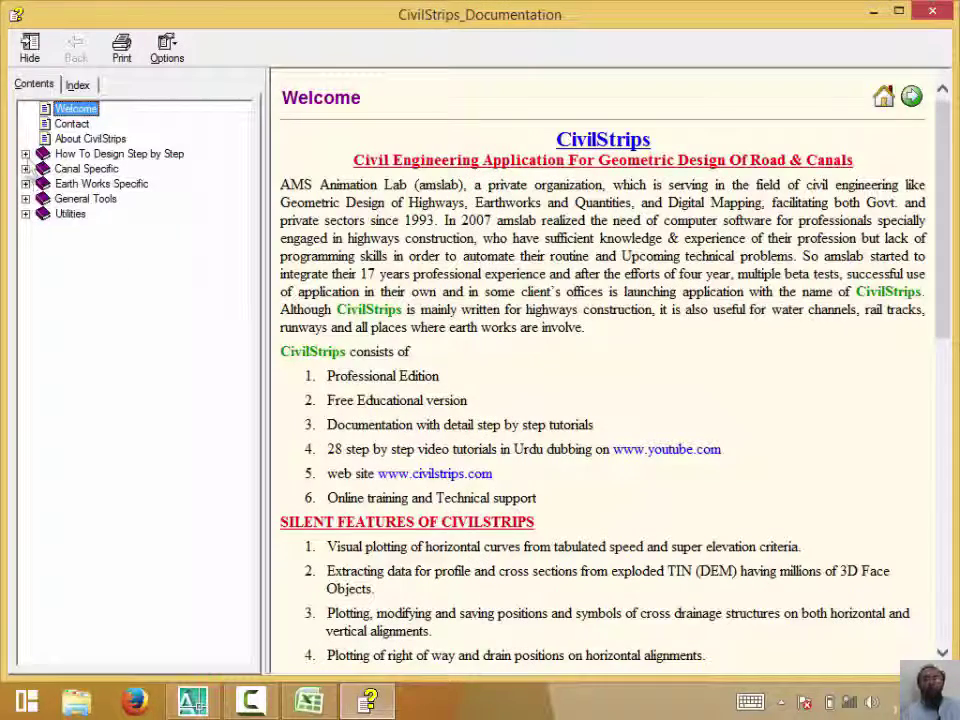
Step: Expand How To Design Step by Step and browse the Stage 6 and Stage 5 topic pages
left_click(25, 154)
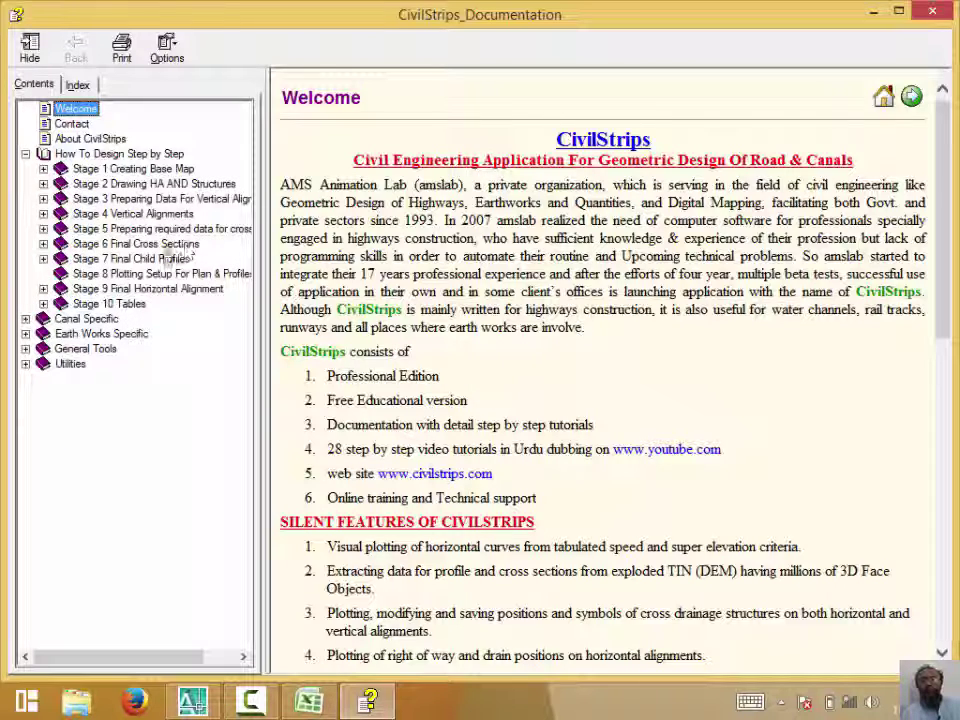
left_click(168, 245)
left_click(167, 230)
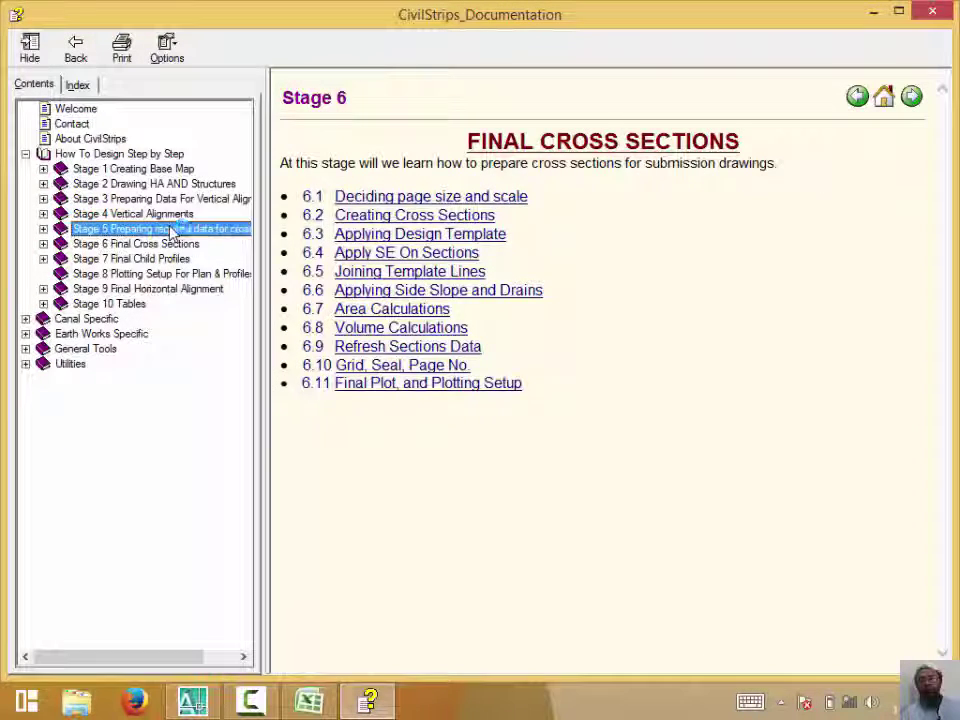
double_click(130, 229)
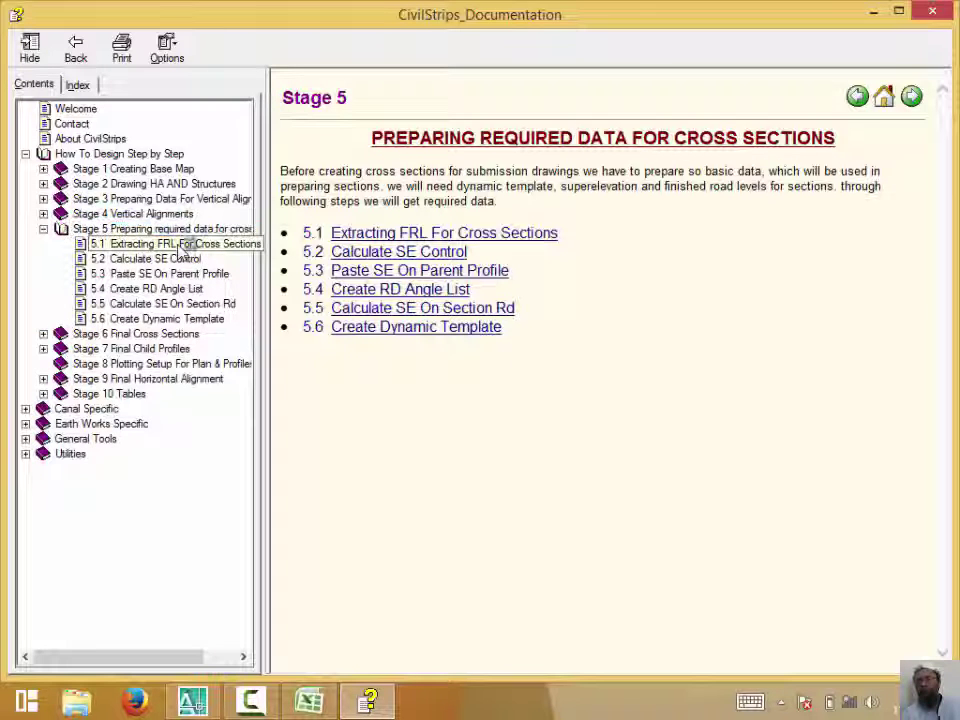
left_click(180, 244)
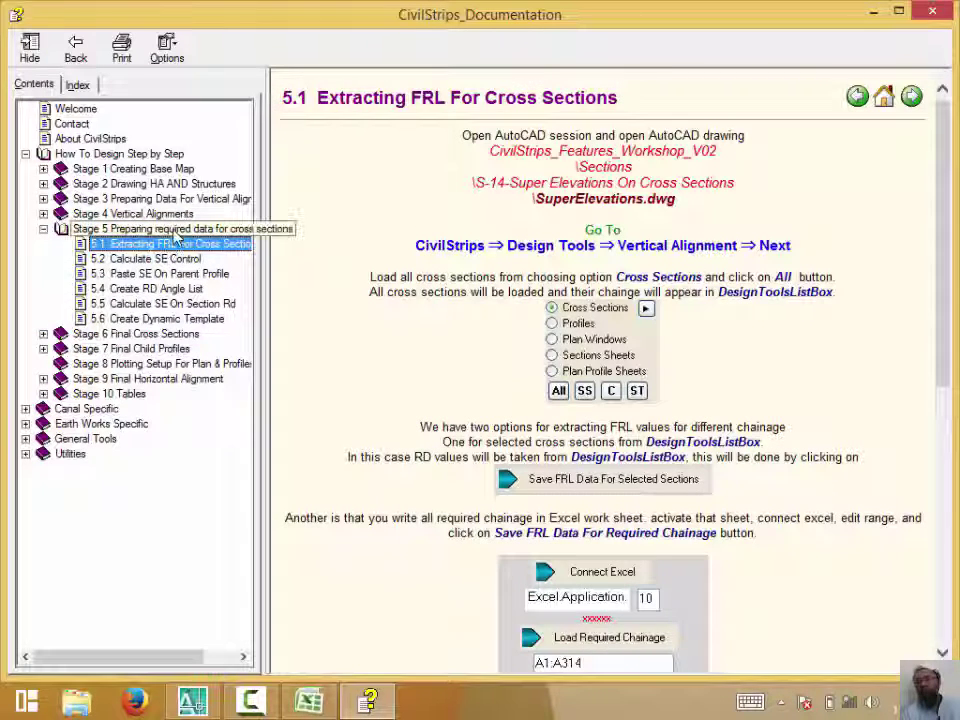
left_click(135, 229)
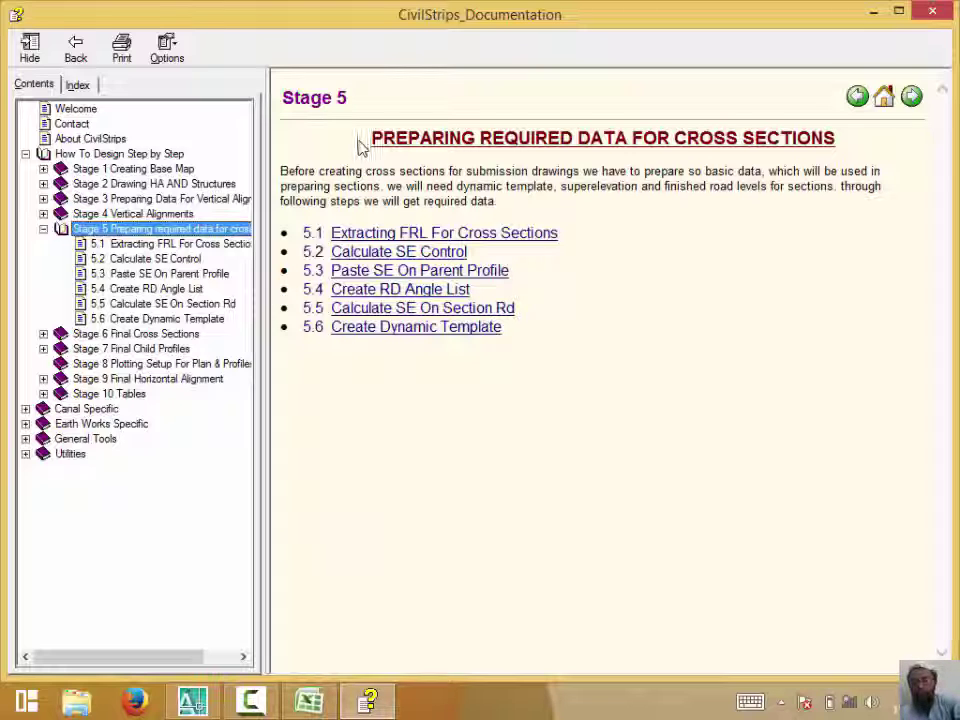
Step: Highlight the Stage 5 heading, then open topic 5.1 Extracting FRL For Cross Sections
left_click_drag(366, 140, 662, 150)
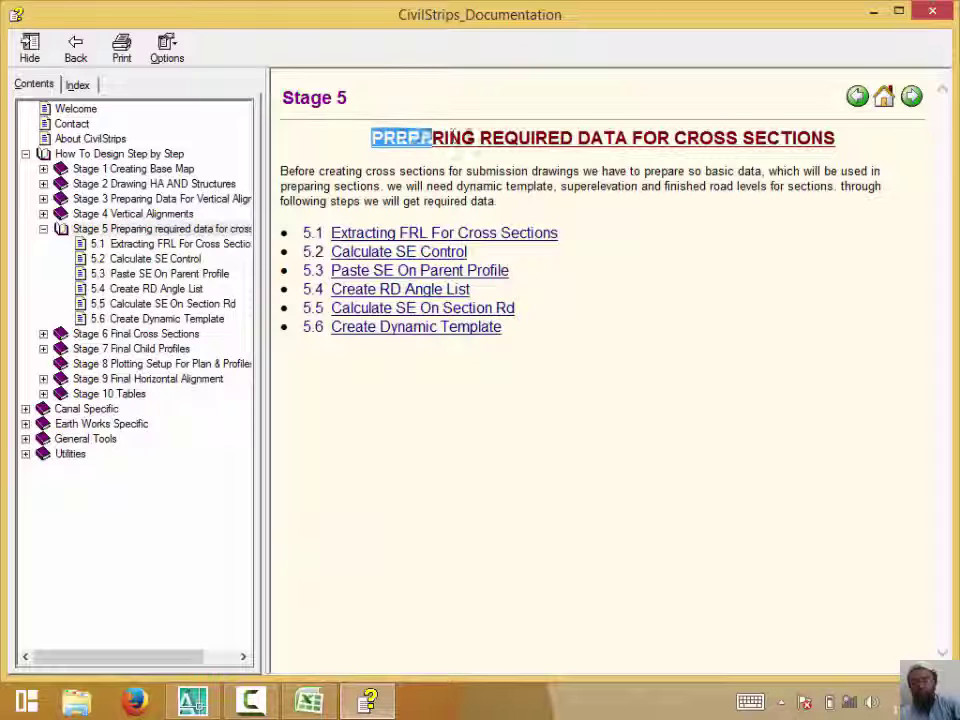
left_click(846, 148)
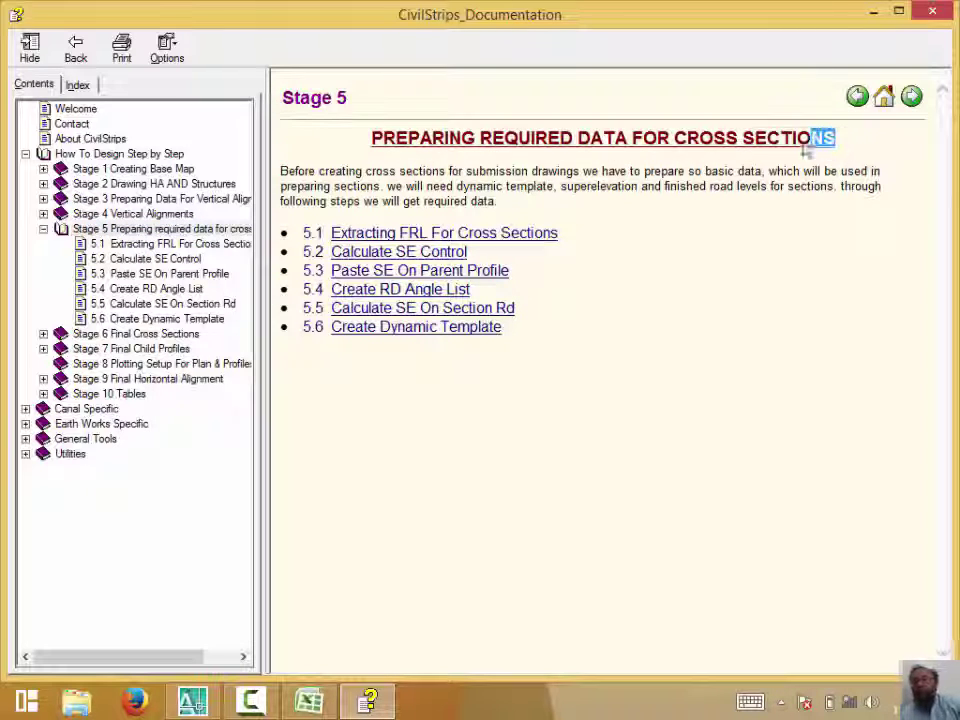
mouse_move(806, 146)
left_mouse_down()
mouse_move(404, 146)
mouse_move(738, 141)
left_mouse_up()
left_click(385, 150)
left_click(697, 162)
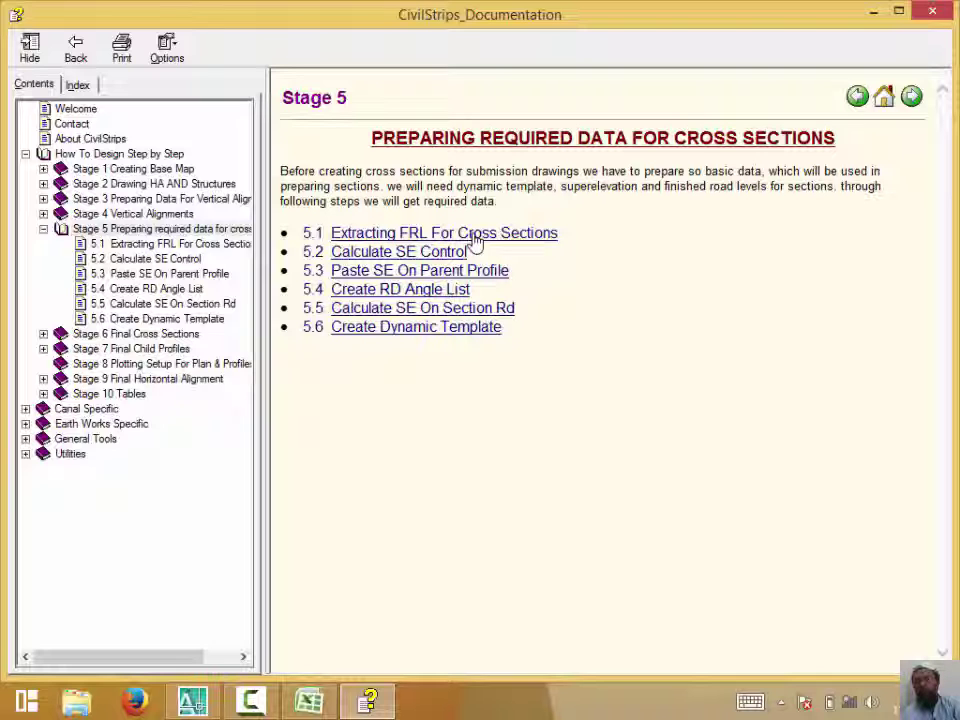
left_click(437, 233)
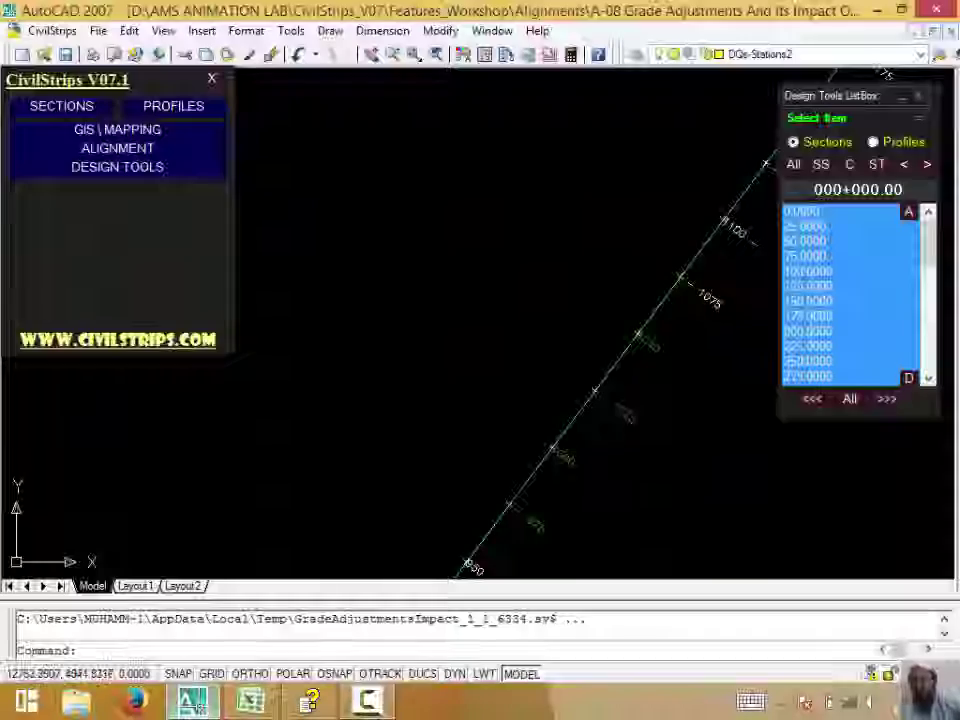
Step: Discard the current drawing and open SuperElevations.dwg from Sections\S-14 Super Elevations On Cross Sections
left_click(950, 33)
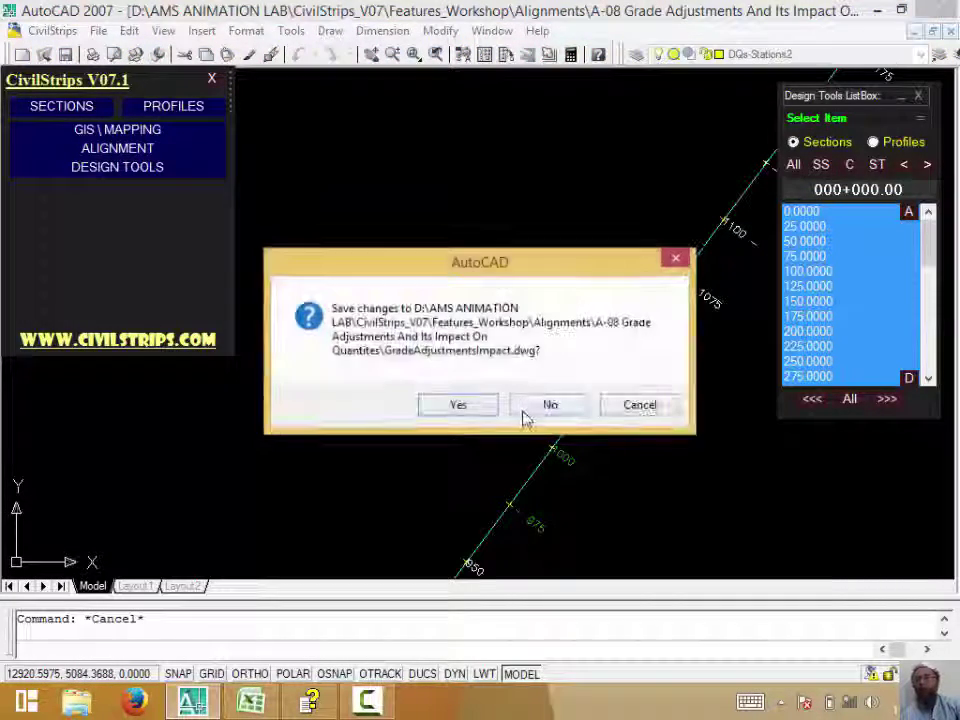
left_click(545, 405)
left_click(44, 55)
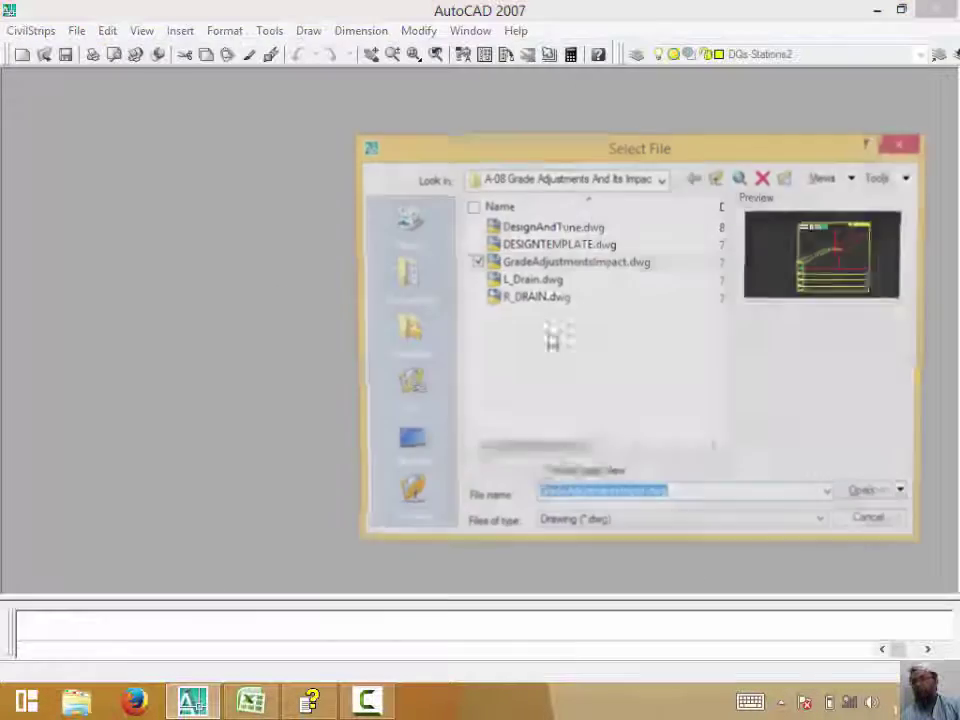
left_click(720, 177)
left_click(720, 177)
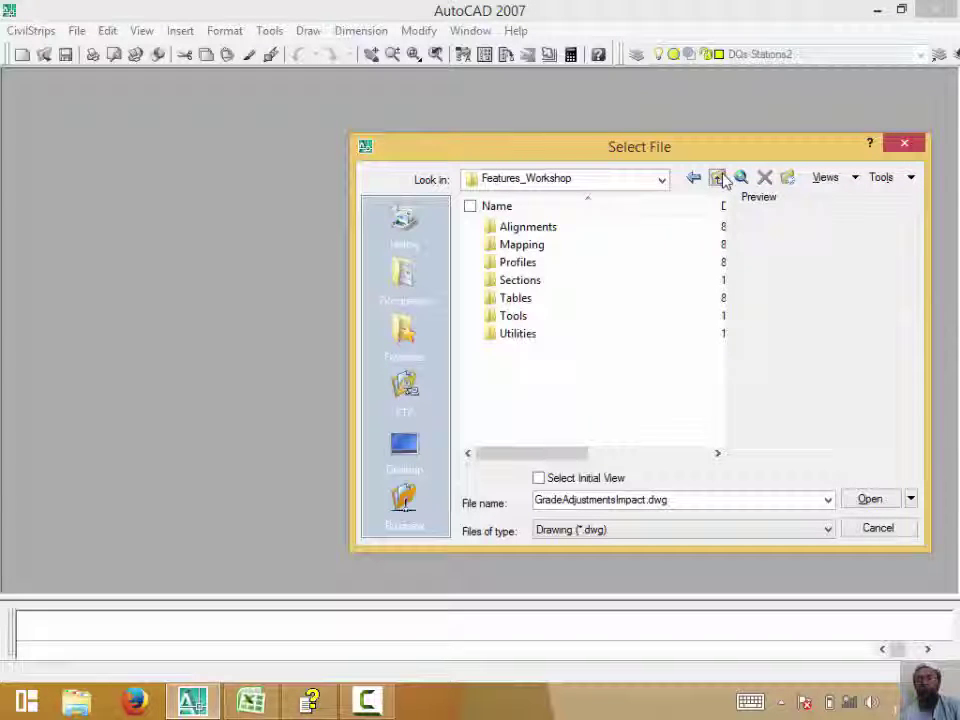
double_click(556, 286)
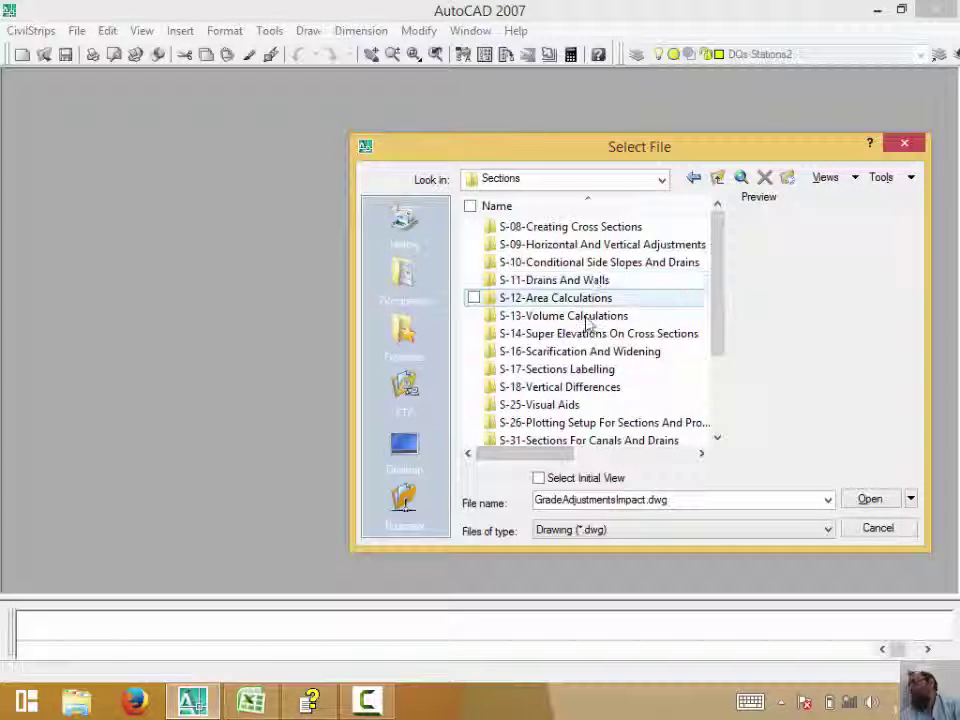
double_click(580, 334)
left_click(543, 228)
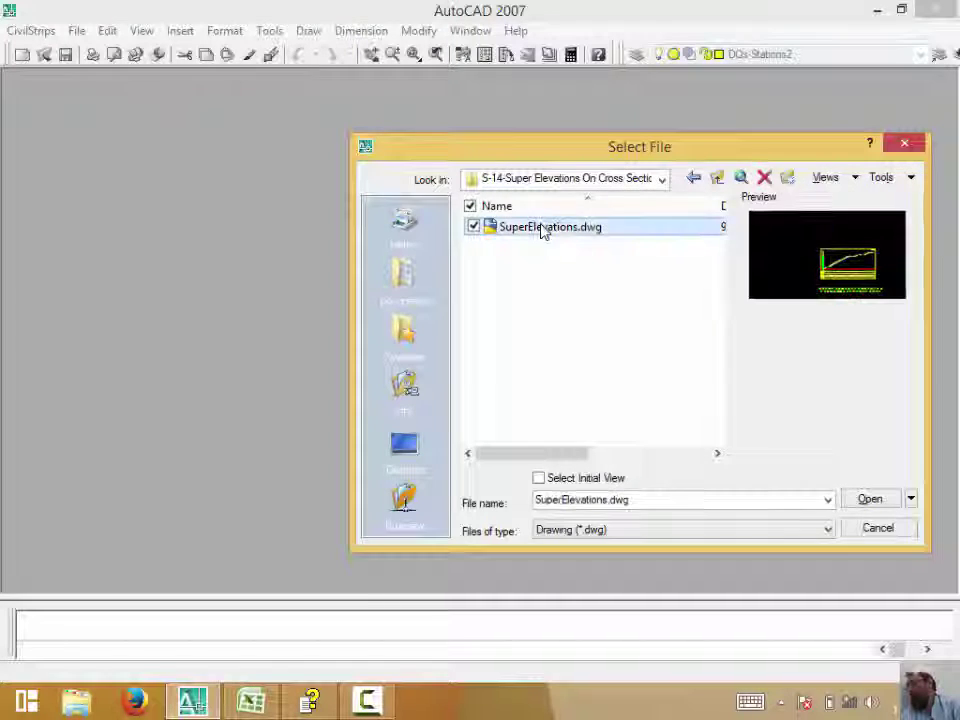
double_click(543, 228)
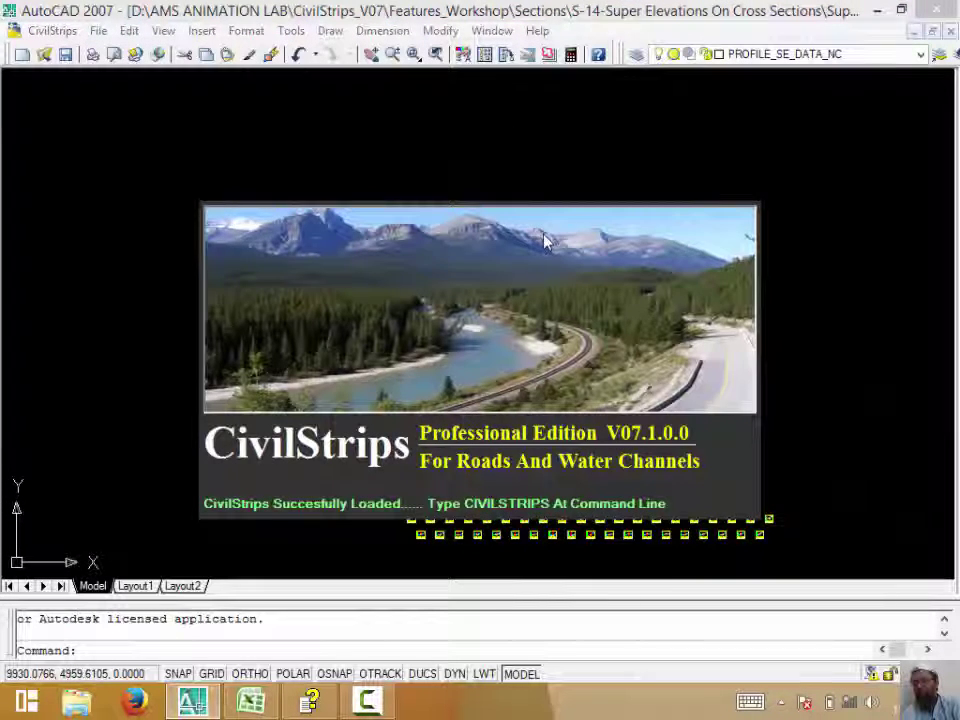
Step: Launch CivilStrips, pass its welcome splash, and start DESIGN TOOLS > Design And Tune
left_click(50, 31)
left_click(42, 51)
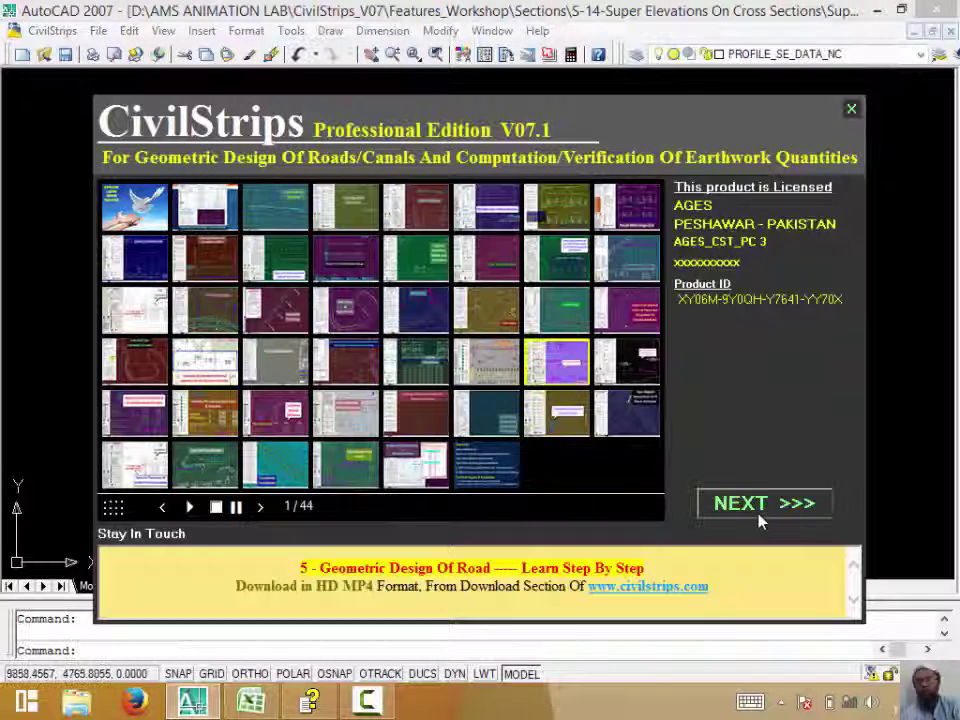
left_click(758, 514)
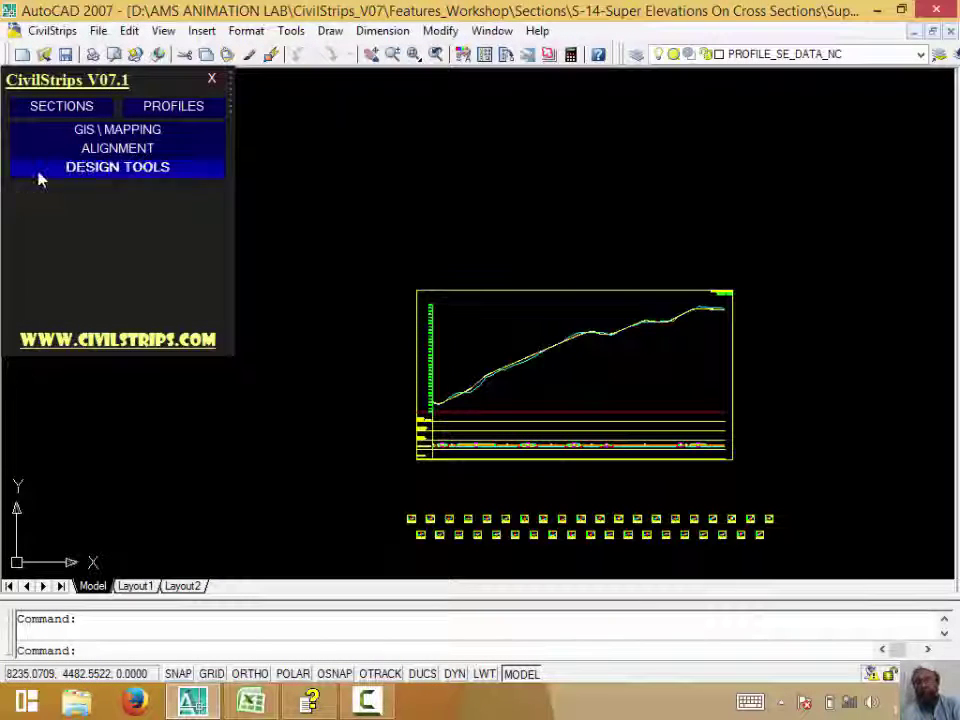
left_click(42, 172)
mouse_move(117, 167)
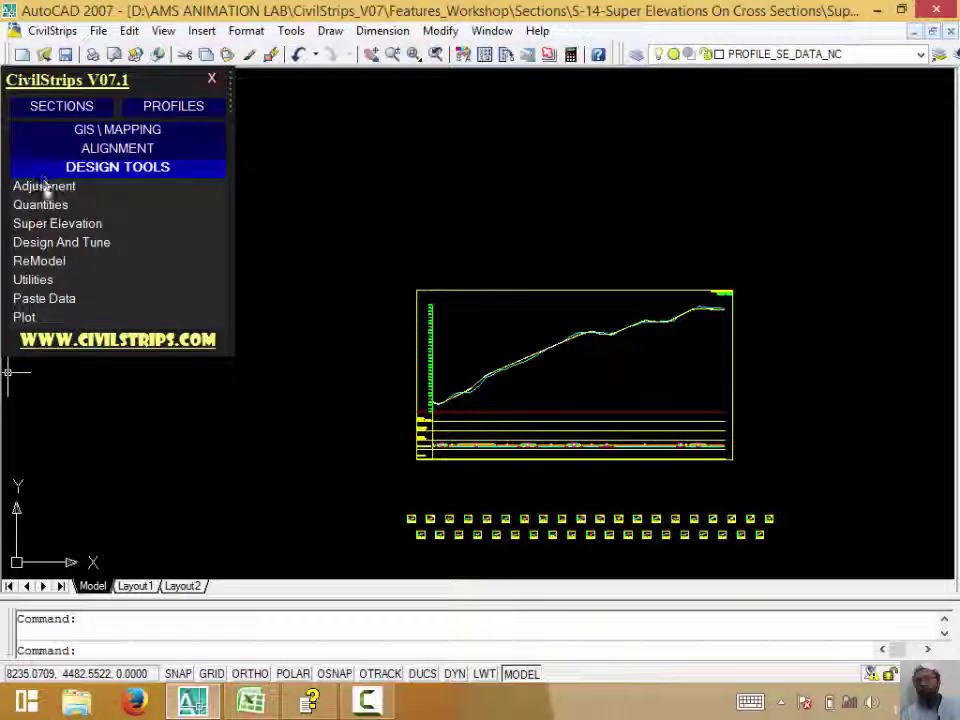
left_click(62, 245)
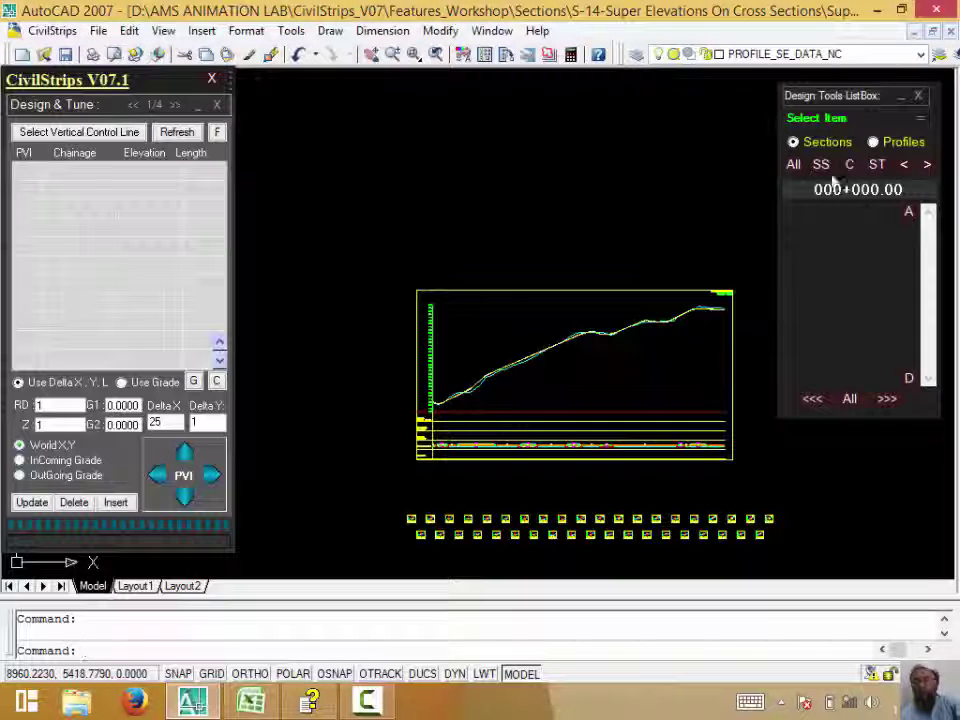
Step: Select all section chainages and advance Design & Tune to page 3/4
left_click(851, 399)
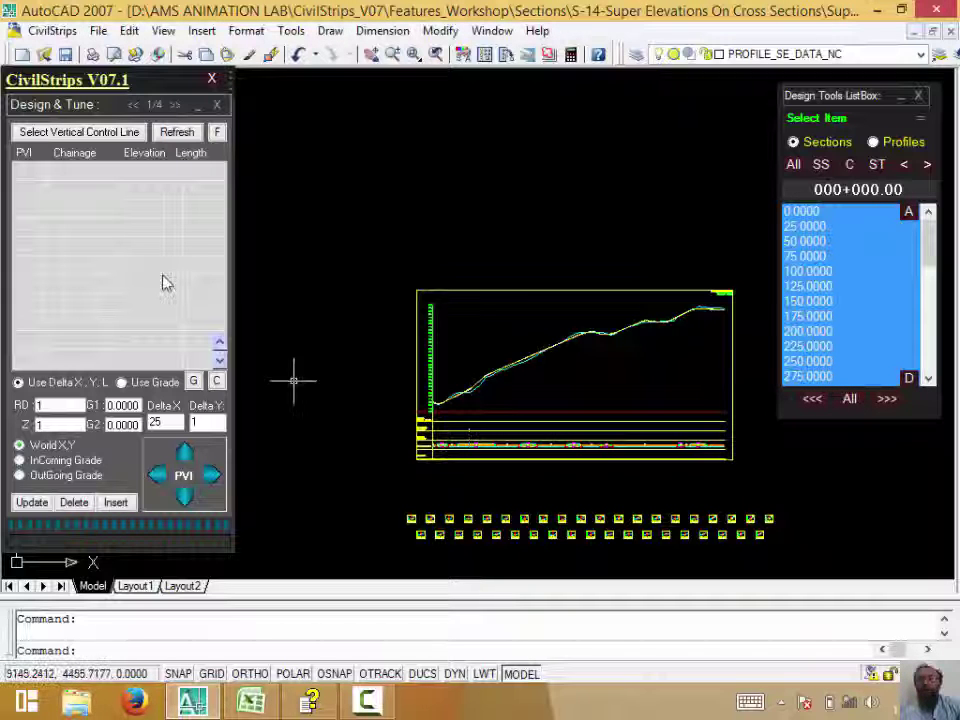
left_click(180, 108)
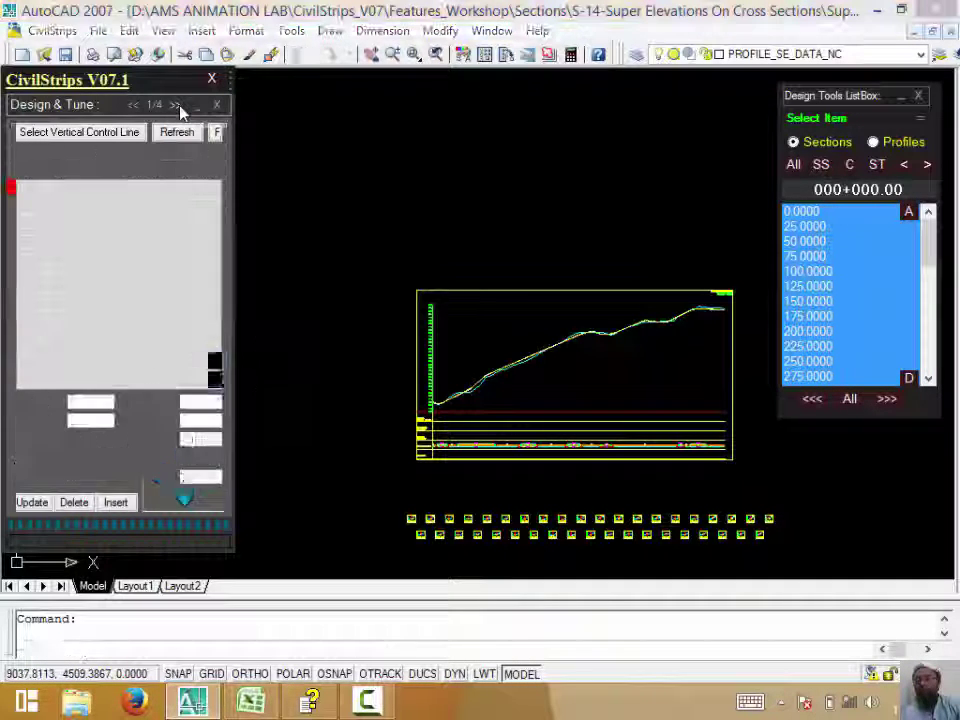
left_click(180, 108)
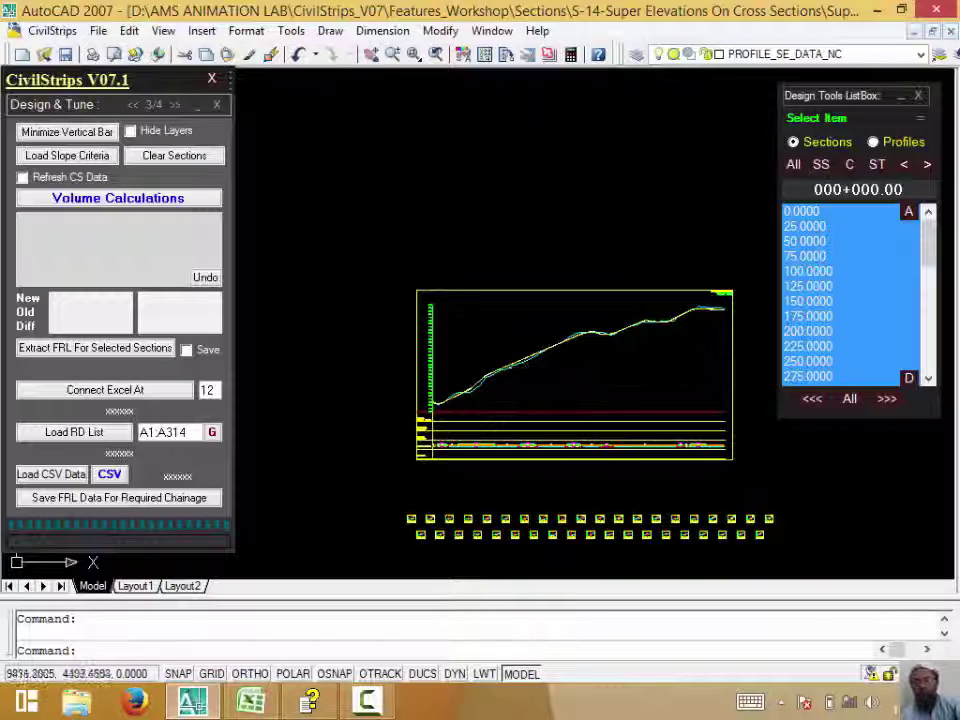
Step: With Save ticked, extract FRL for the selected sections from the master profile into a CSV
left_click(186, 350)
left_click(140, 349)
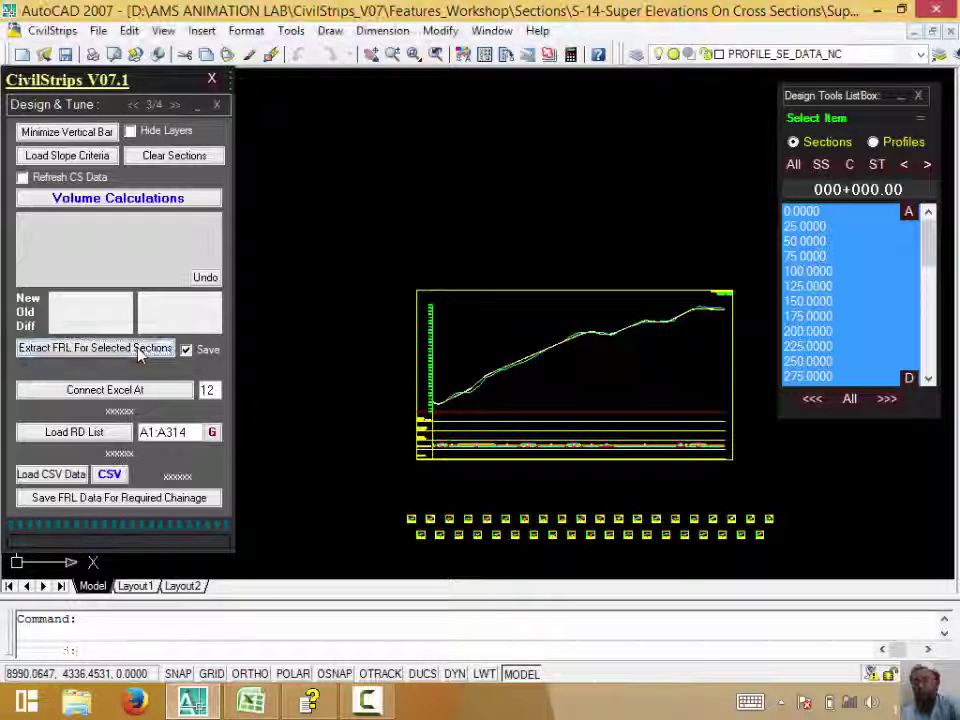
left_click(596, 290)
type("abc")
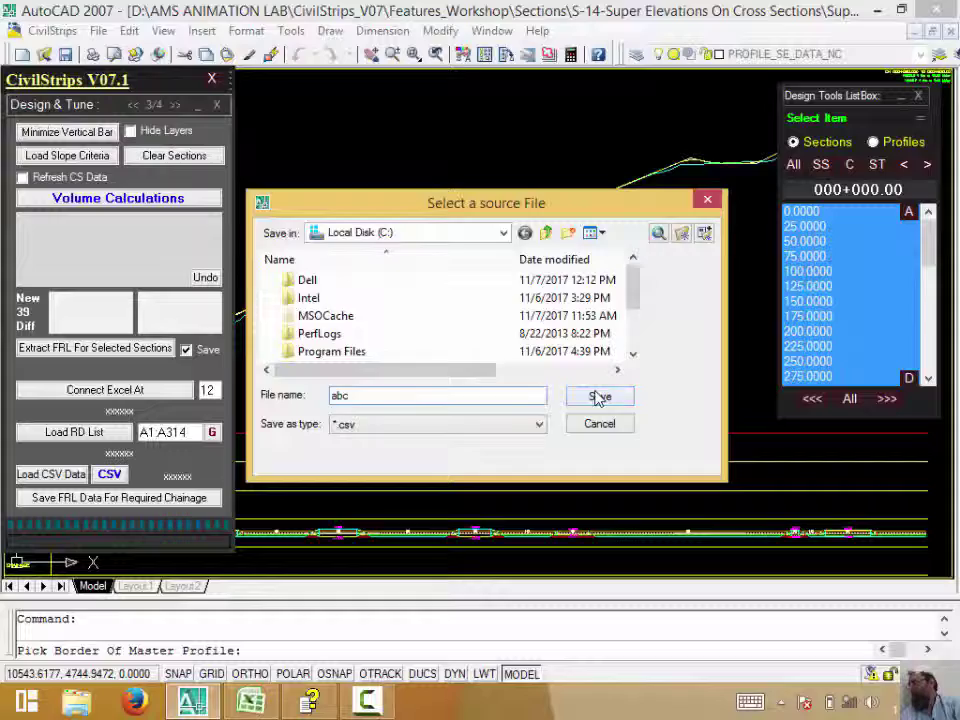
left_click(600, 396)
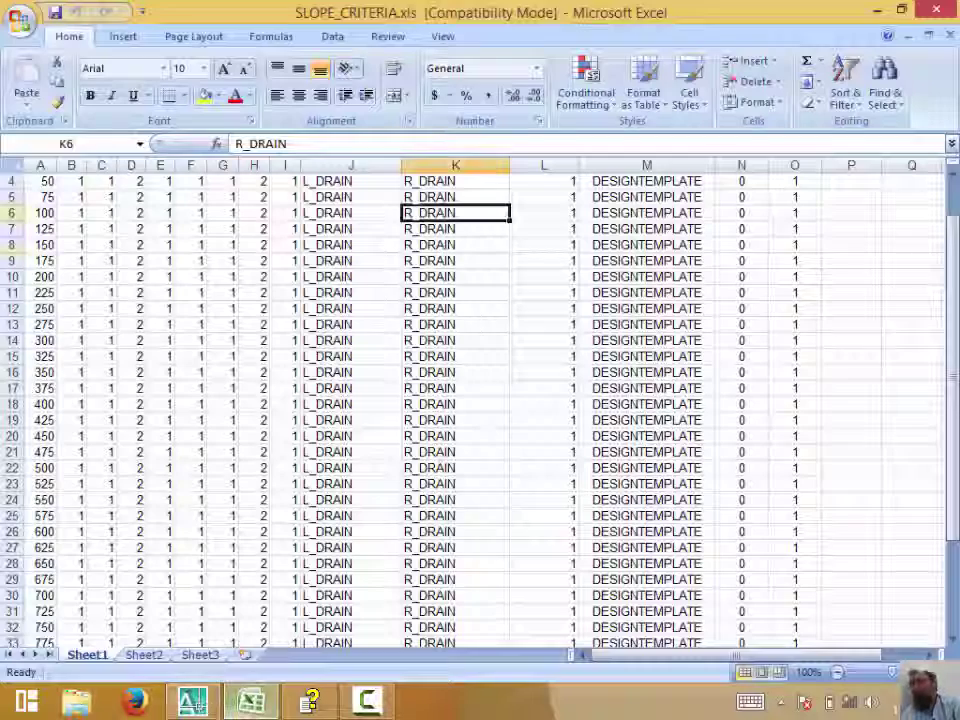
Step: Close the workbook and set Excel's Open dialog to All Files on Local Disk (C:)
left_click(950, 35)
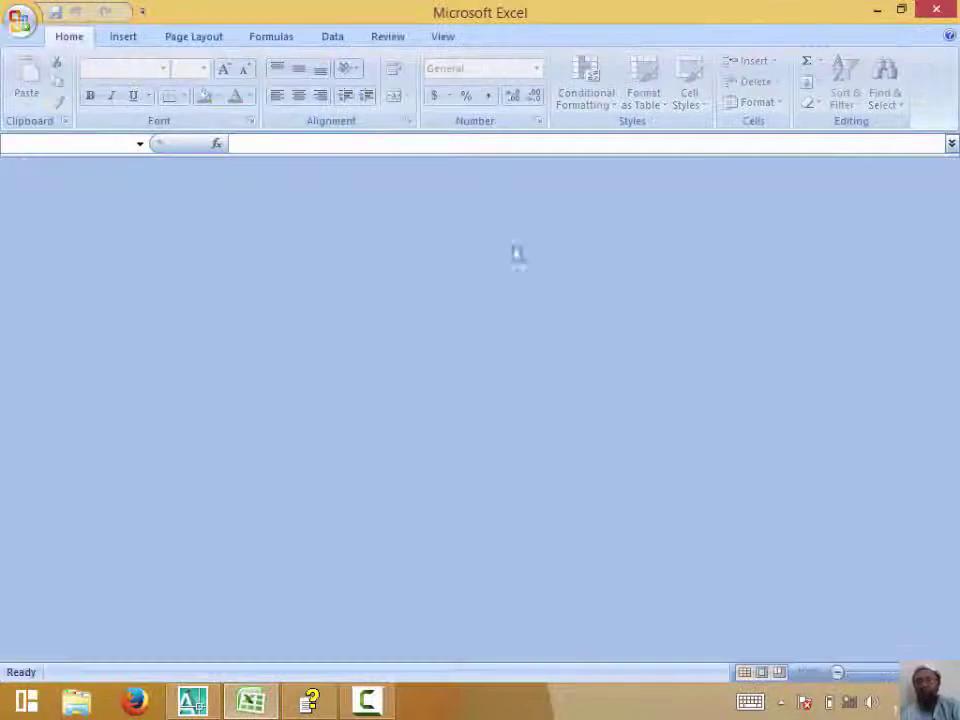
right_click(305, 307)
left_click(438, 341)
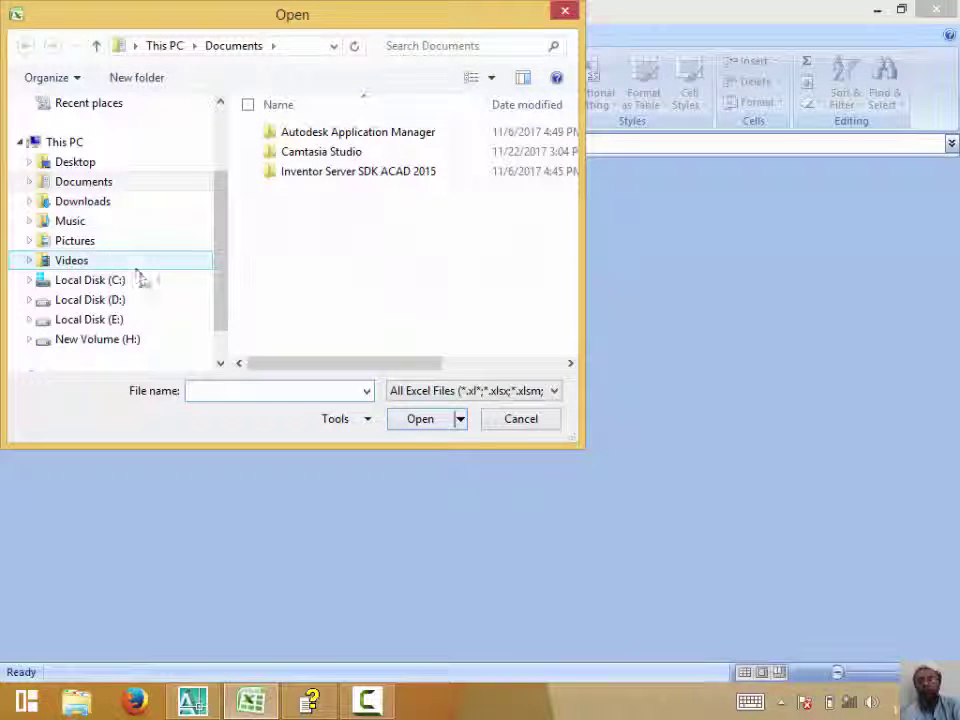
left_click(137, 279)
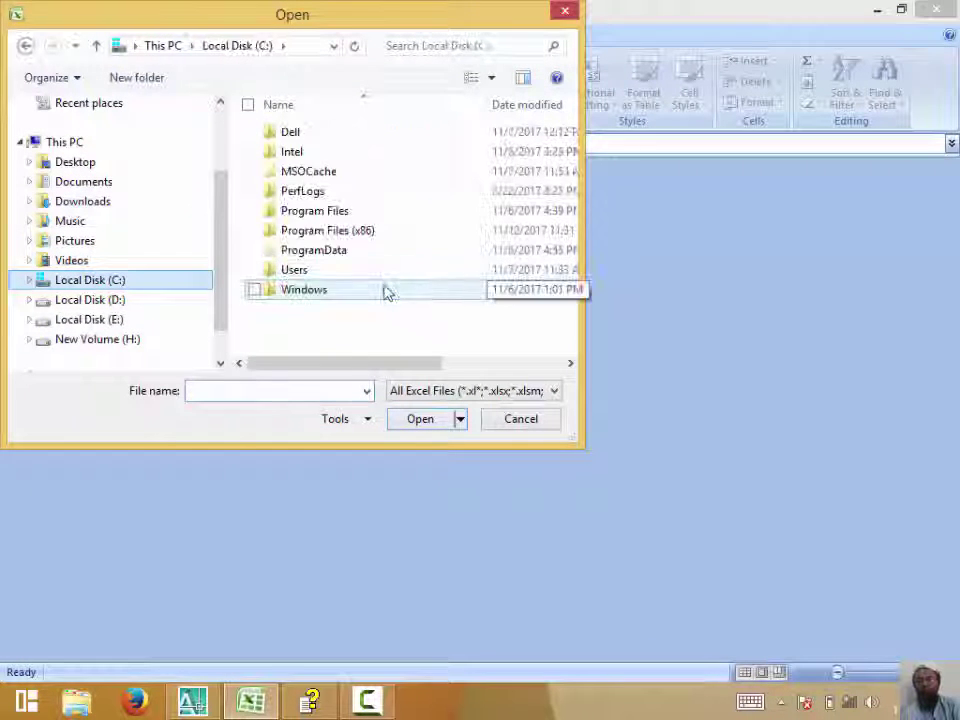
left_click(468, 393)
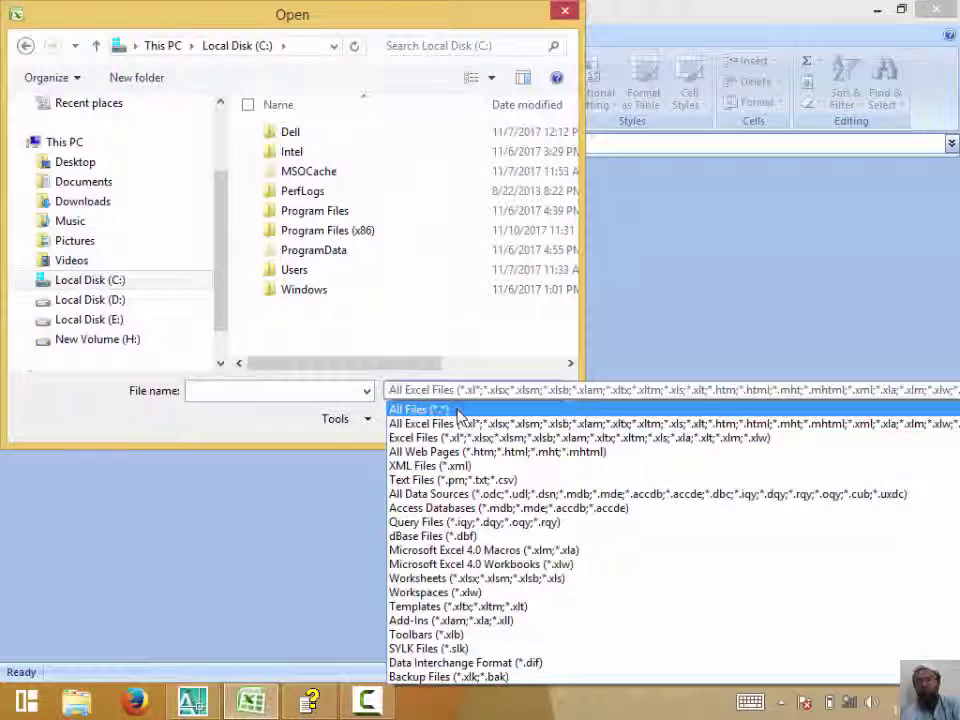
left_click(456, 409)
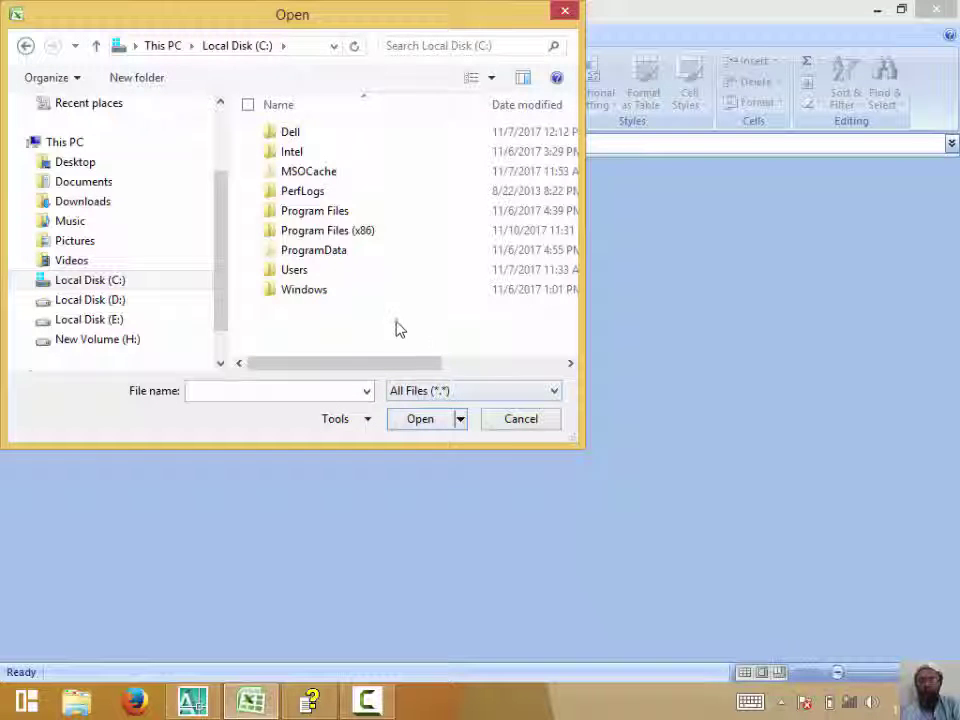
Step: Scroll the file list sideways, then return to the CivilStrips drawing in AutoCAD
scroll(396, 326, "right", 3)
scroll(392, 360, "left", 3)
scroll(392, 378, "right", 3)
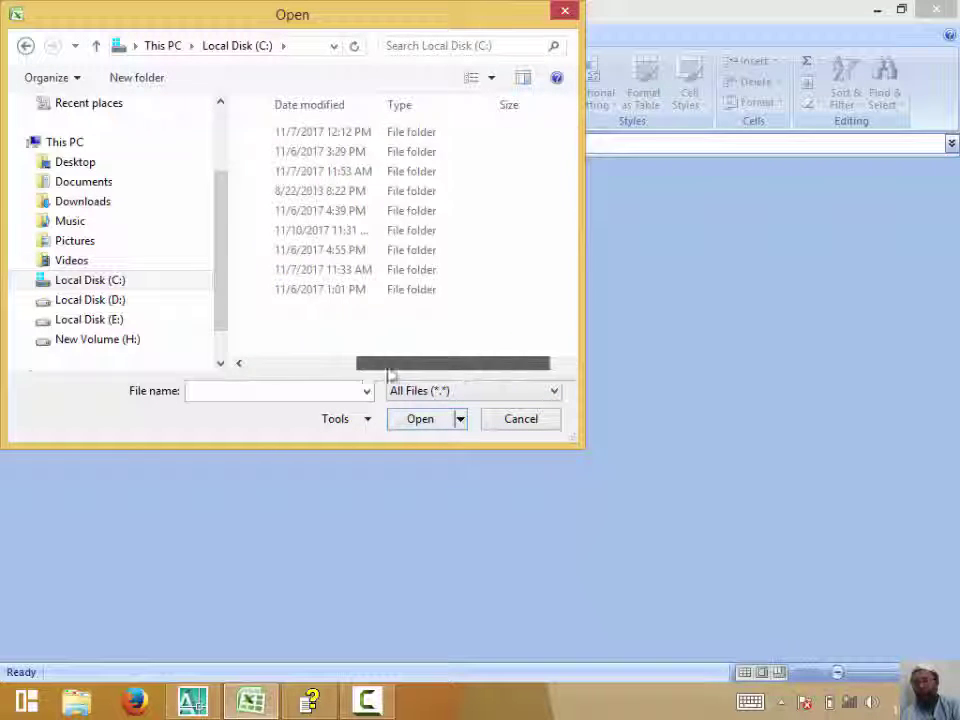
scroll(266, 375, "left", 3)
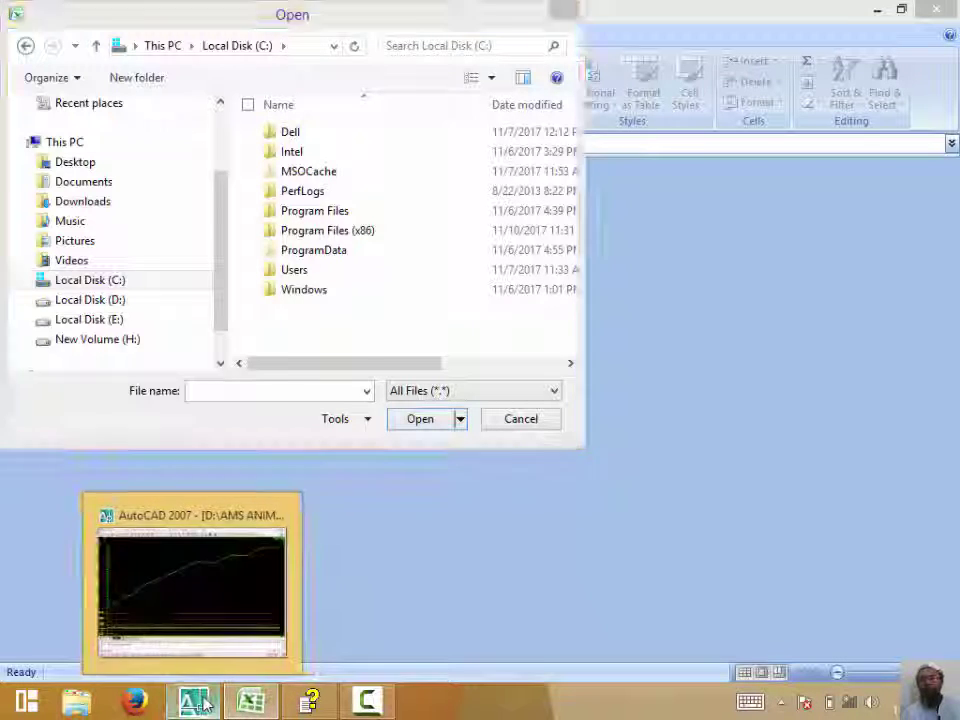
left_click(200, 703)
Step: Extract FRL for the selected sections again and save the CSV as 'mmm' on Local Disk (D:)
left_click(95, 348)
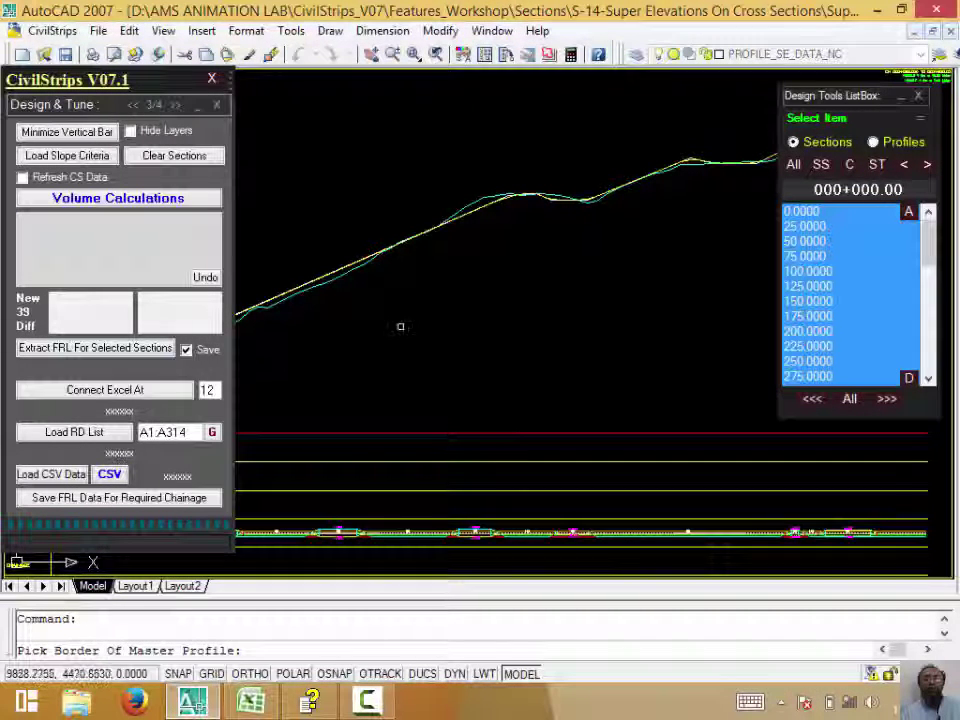
scroll(400, 326, "down", 3)
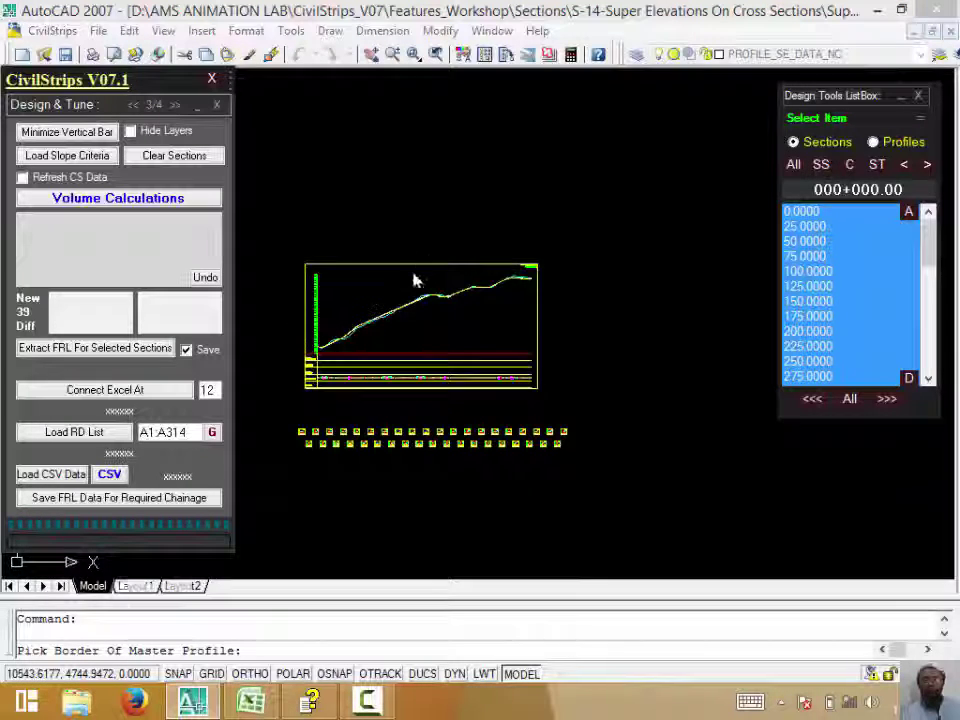
left_click(415, 280)
left_click(478, 234)
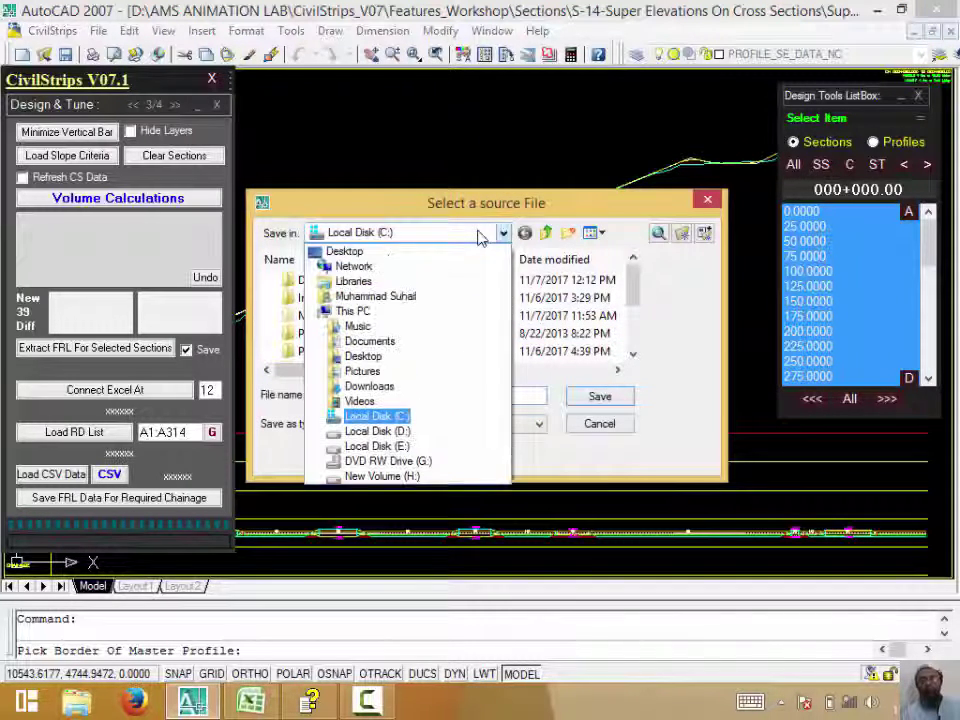
left_click(420, 432)
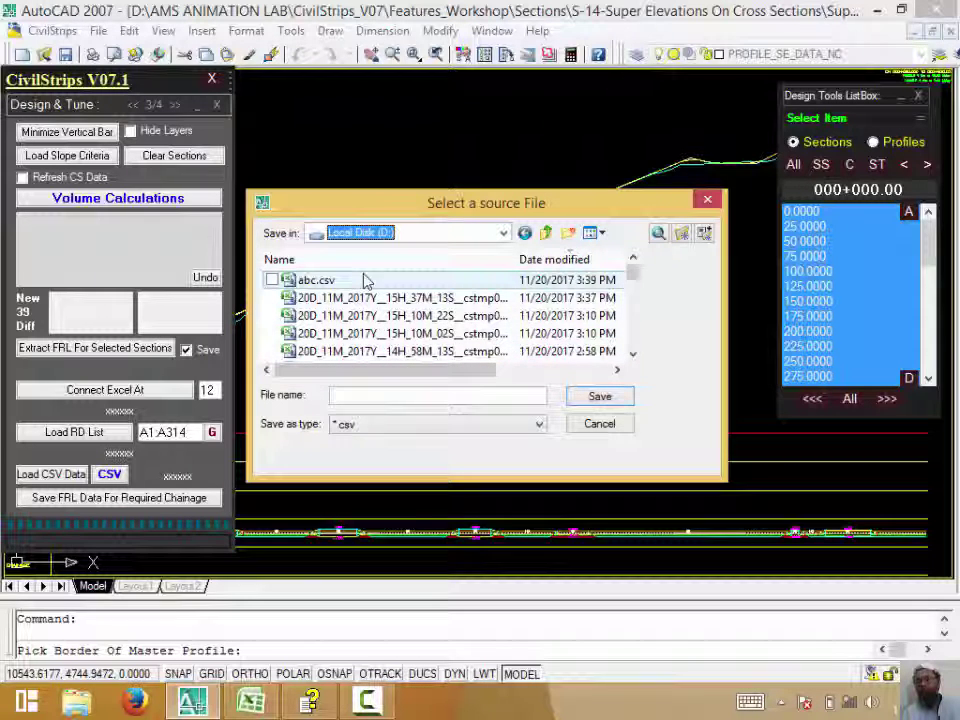
left_click(362, 394)
type("mmm")
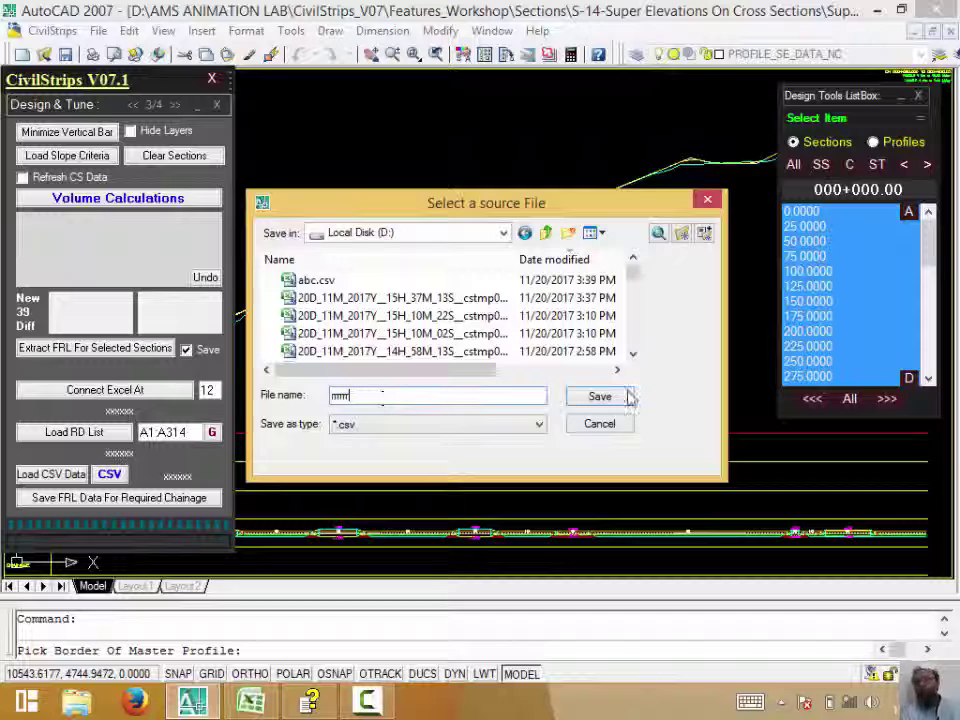
left_click(602, 397)
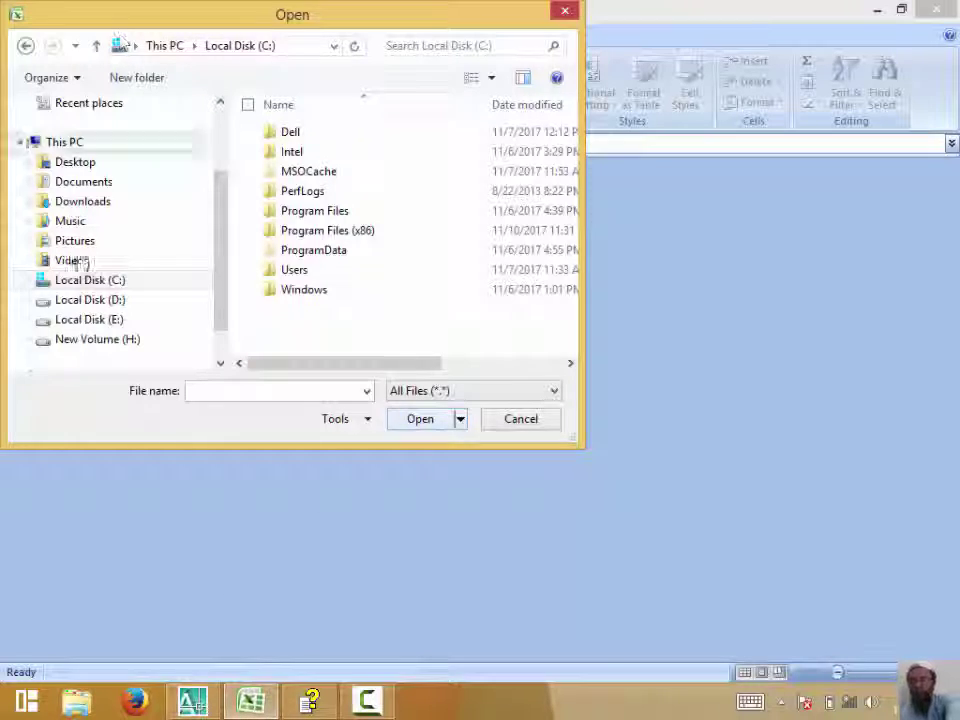
Step: Open rrrrr.csv from Local Disk (D:) in Excel
left_click(90, 300)
left_click(370, 132)
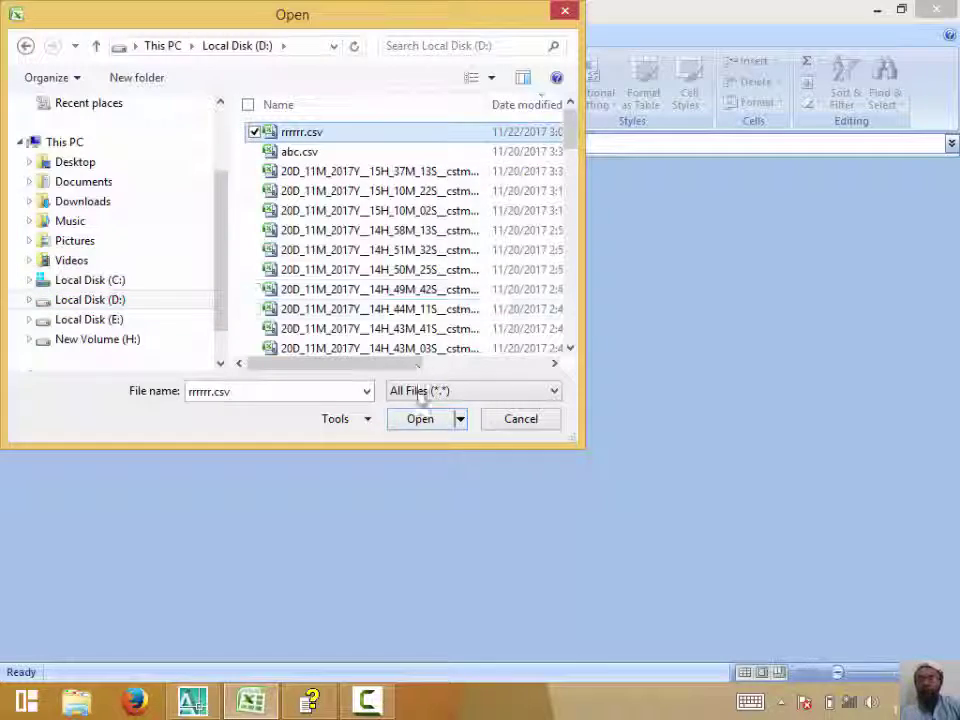
left_click(424, 419)
left_click(315, 393)
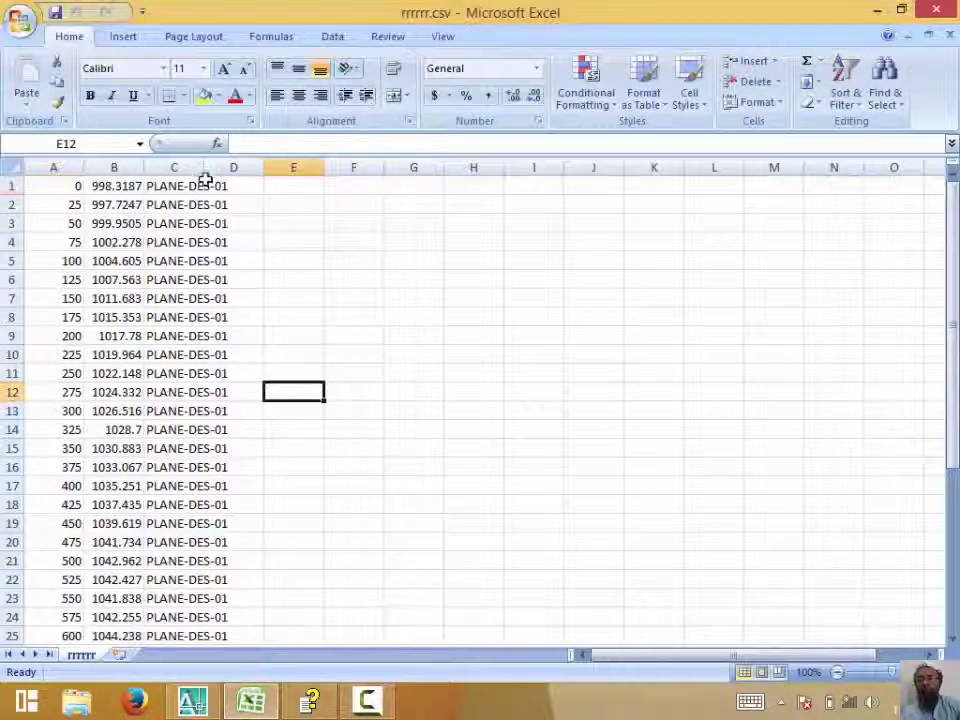
Step: Widen columns C and B so the PLANE-DES-01 labels and FRL decimals show fully
left_click_drag(204, 167, 314, 167)
left_click_drag(144, 168, 237, 168)
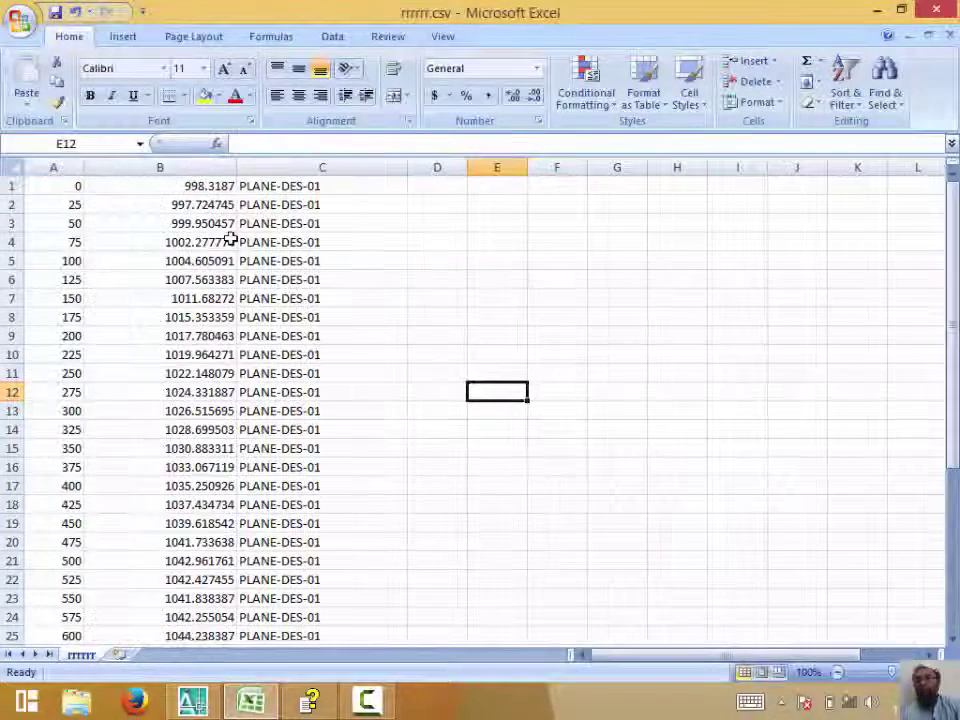
left_click(245, 261)
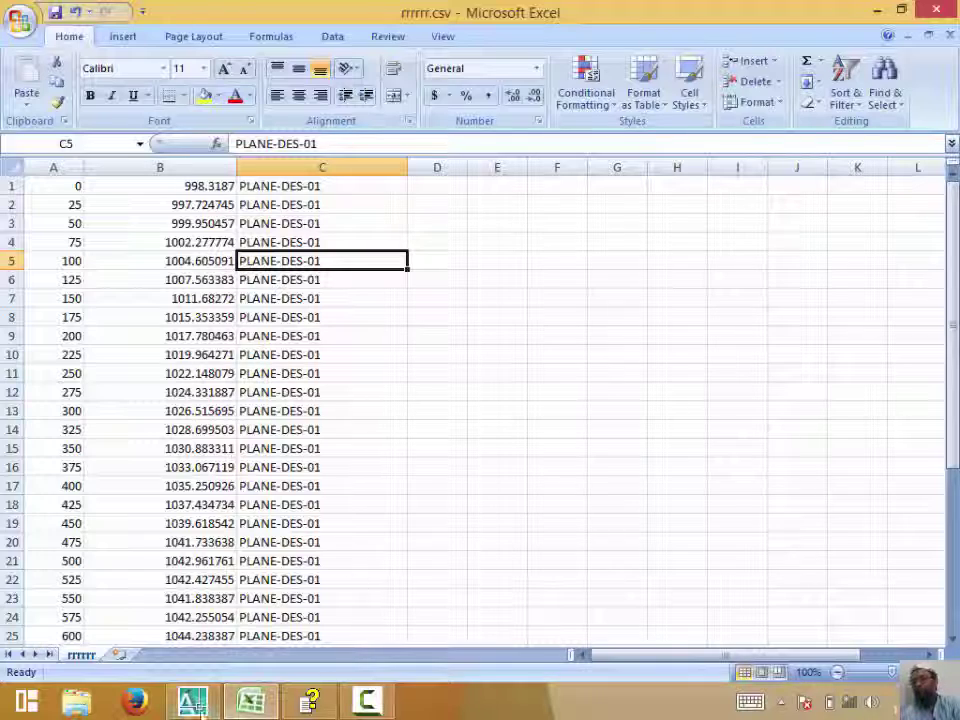
left_click(194, 706)
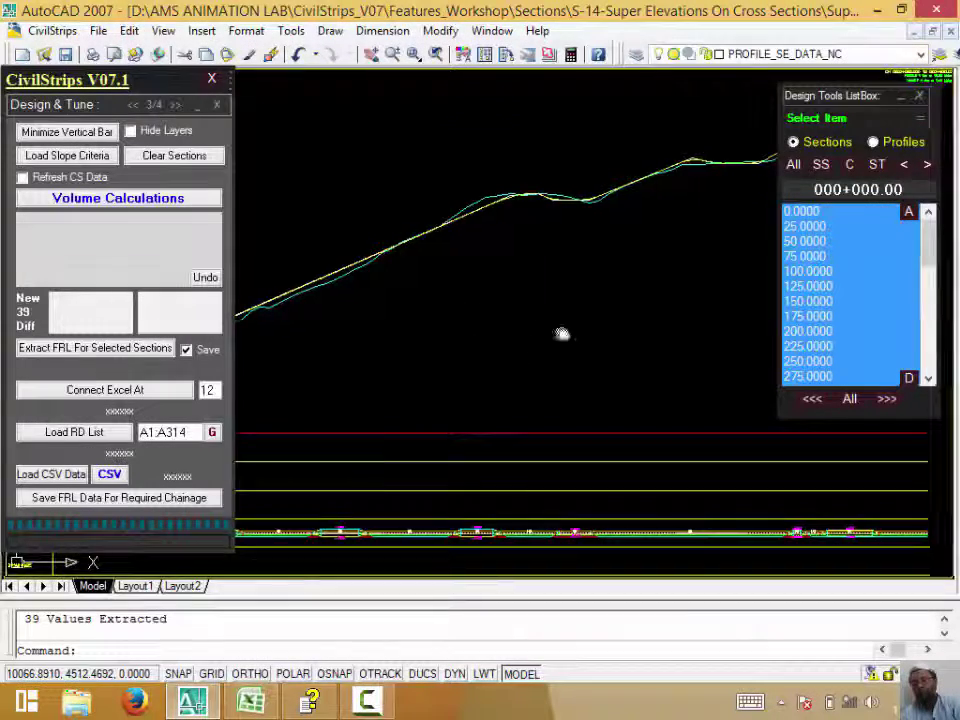
Step: Zoom in on the profile and select the yellow design line on layer DESIGN-VA
scroll(461, 407, "up", 2)
scroll(429, 364, "up", 2)
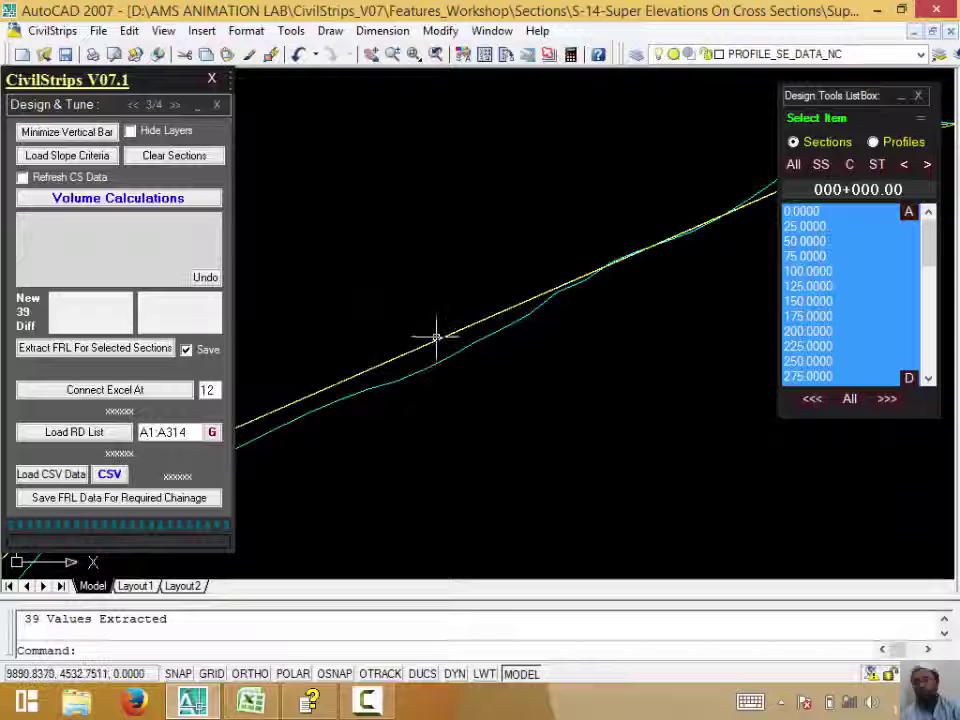
left_click(436, 337)
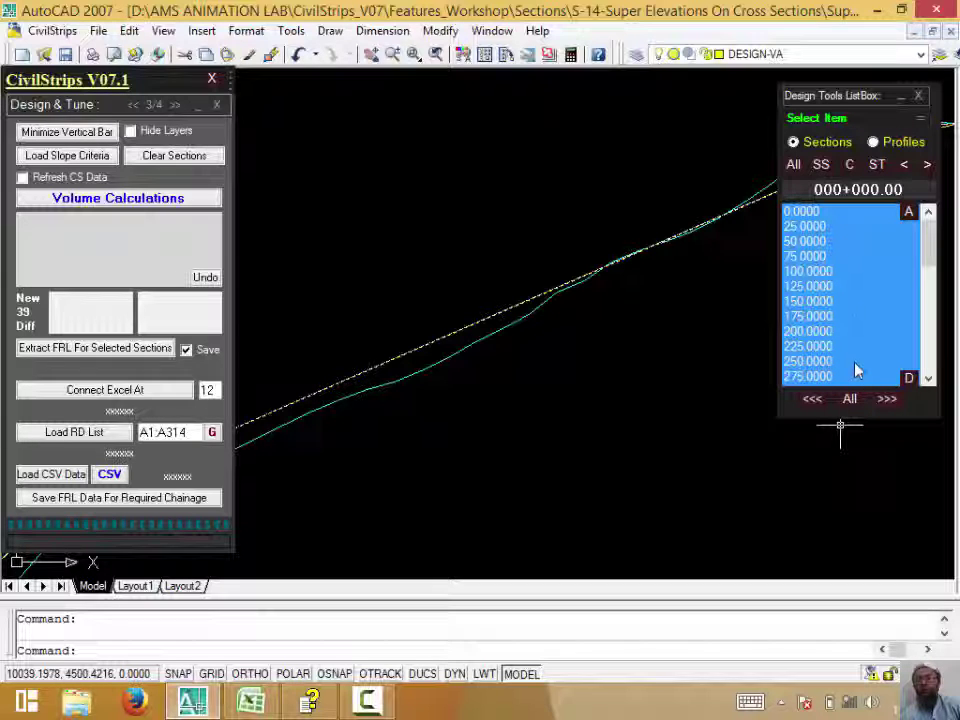
Step: In rrrrr.csv, select chainages 125 to 400 (A6:A17), then return to the CivilStrips drawing
left_click(250, 700)
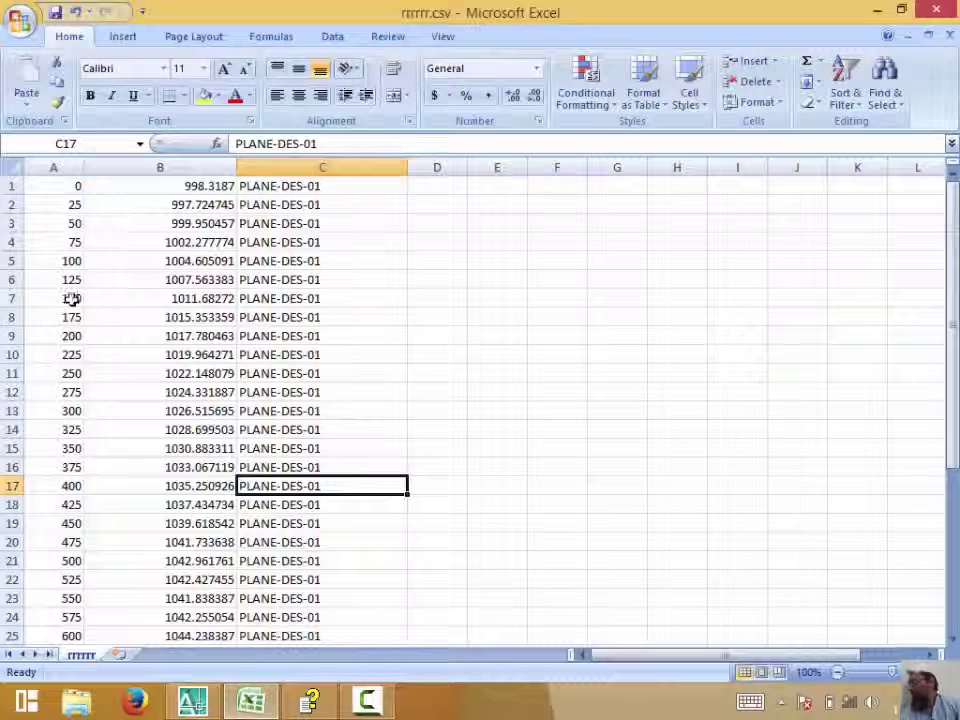
left_click_drag(72, 279, 34, 488)
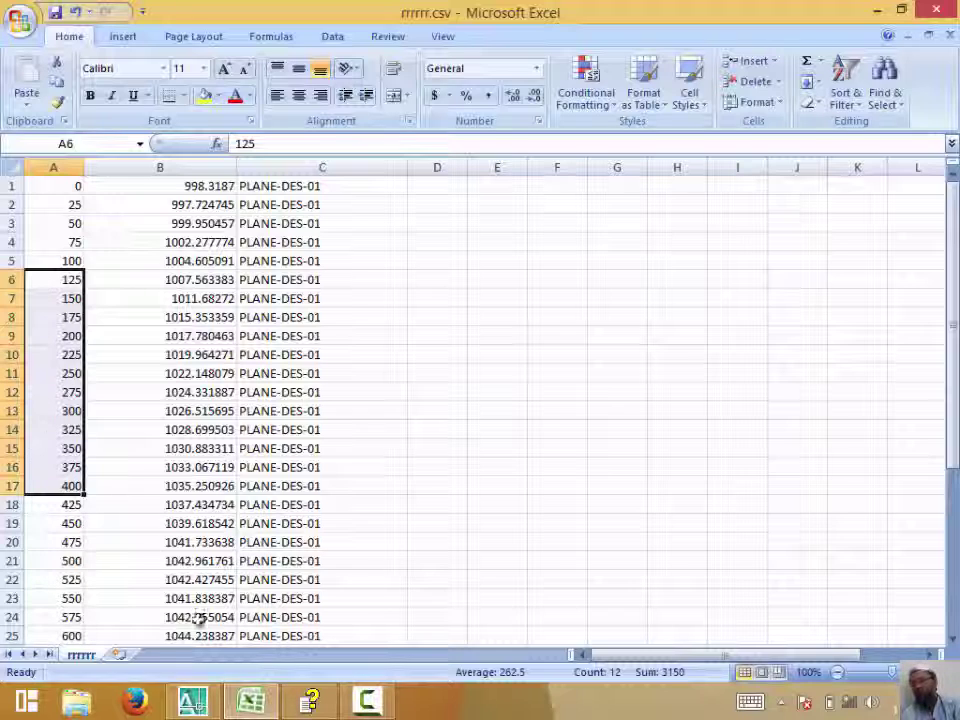
left_click(192, 704)
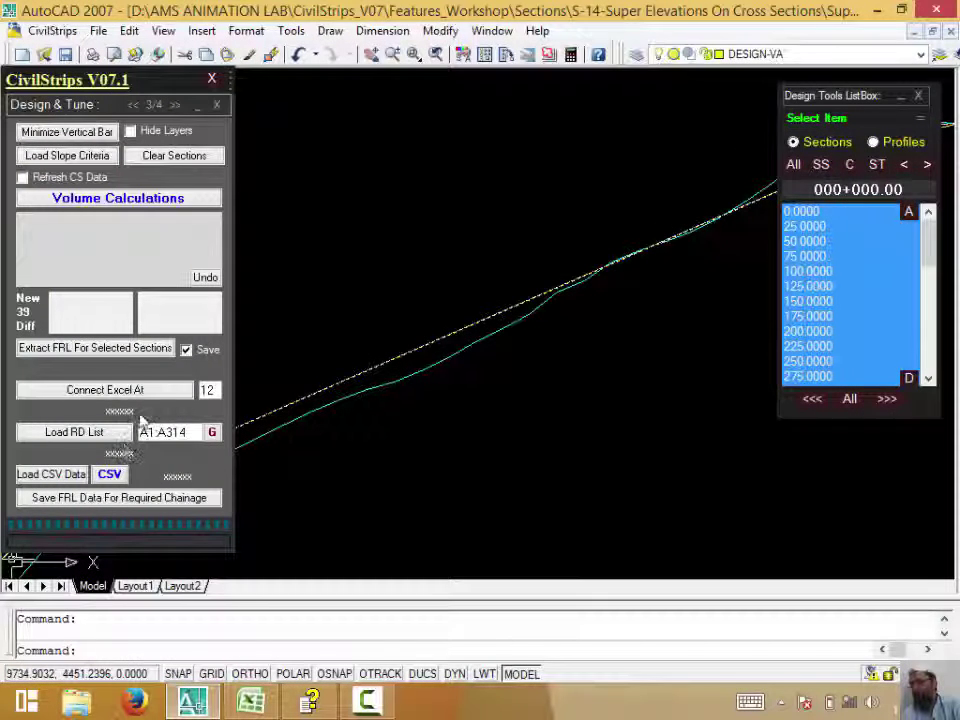
Step: Connect CivilStrips to Excel and load the 12 chainages from range A6:A17
left_click(118, 390)
left_click(213, 432)
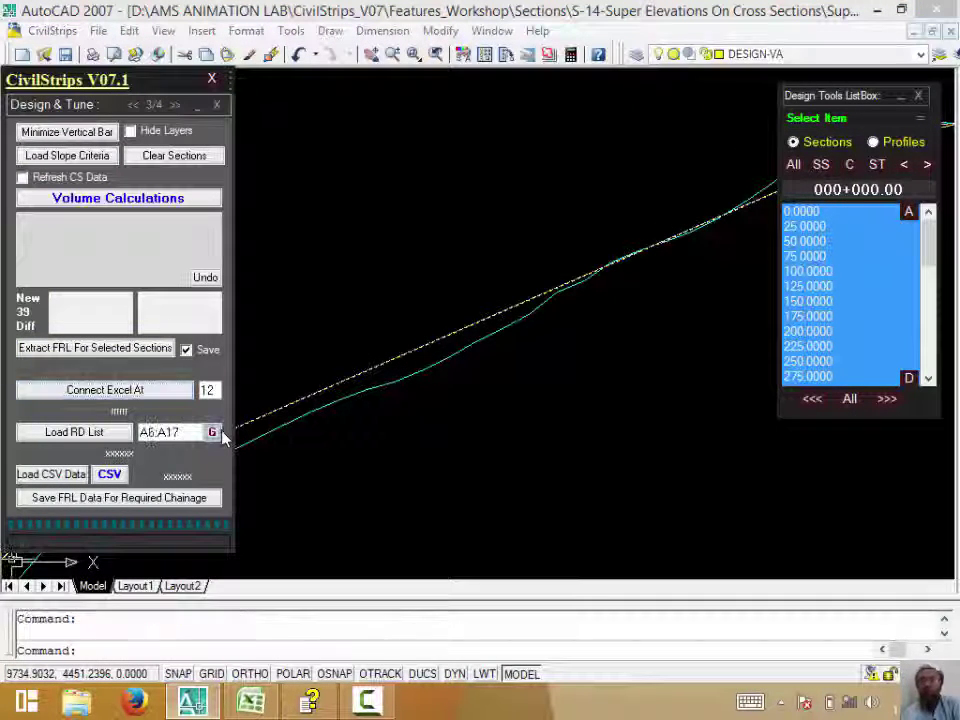
left_click(100, 432)
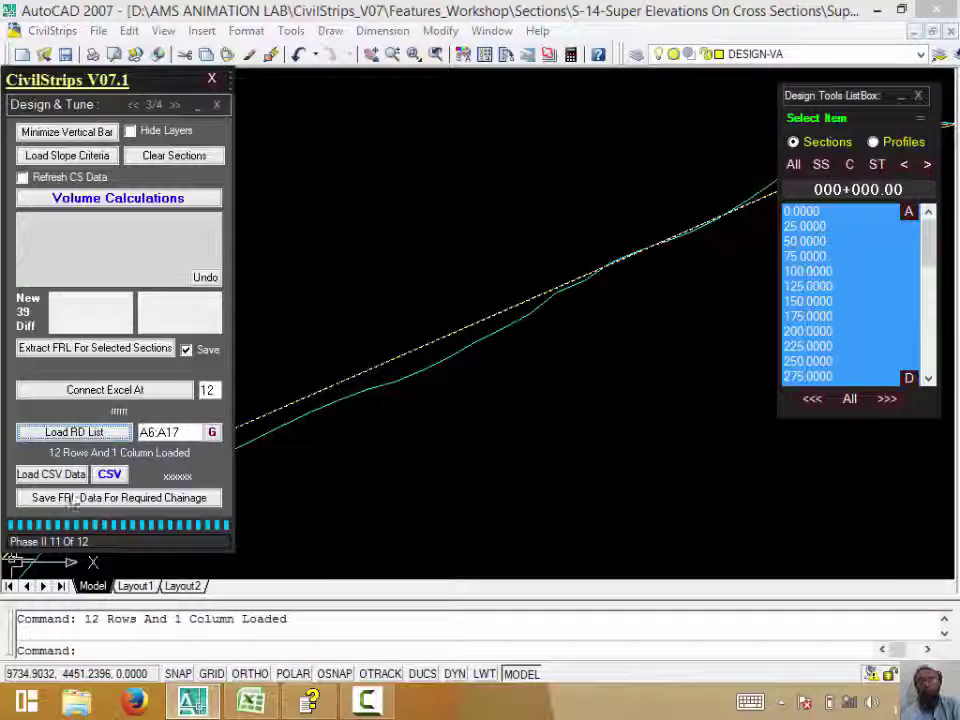
Step: Save FRL data for the required chainages using the profile border, exporting a temporary CSV
left_click(88, 497)
scroll(413, 430, "down", 4)
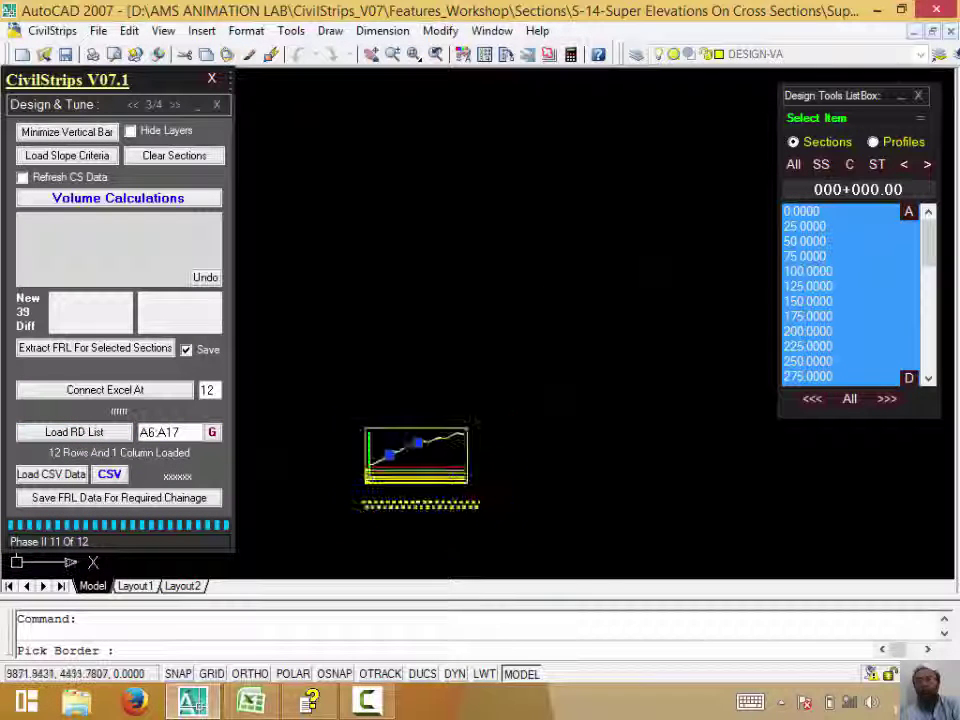
scroll(413, 430, "up", 2)
left_click(413, 434)
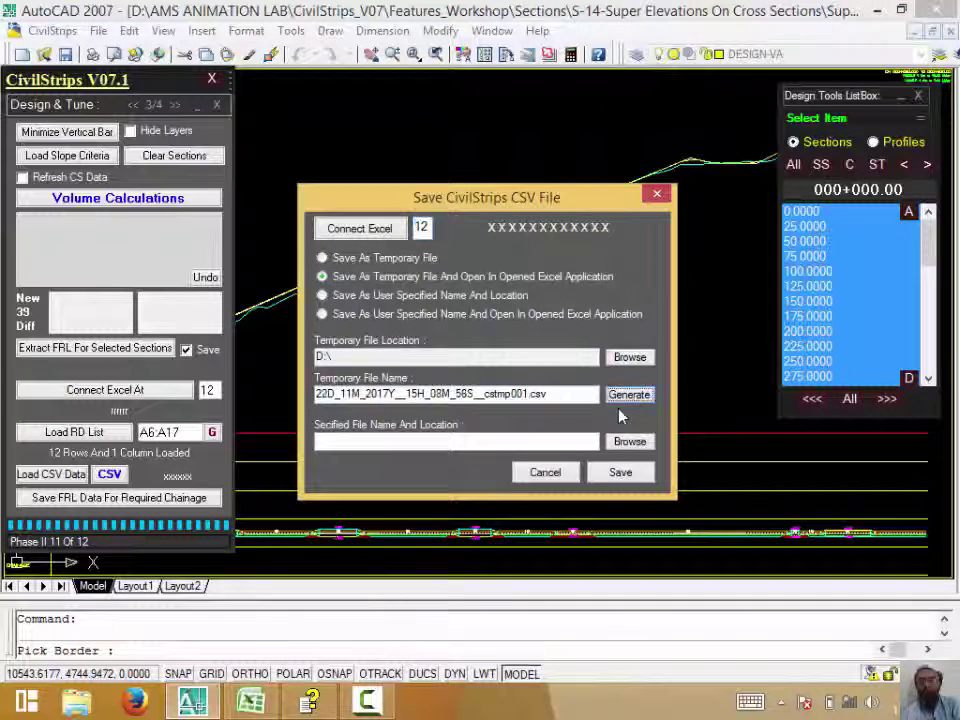
left_click(620, 472)
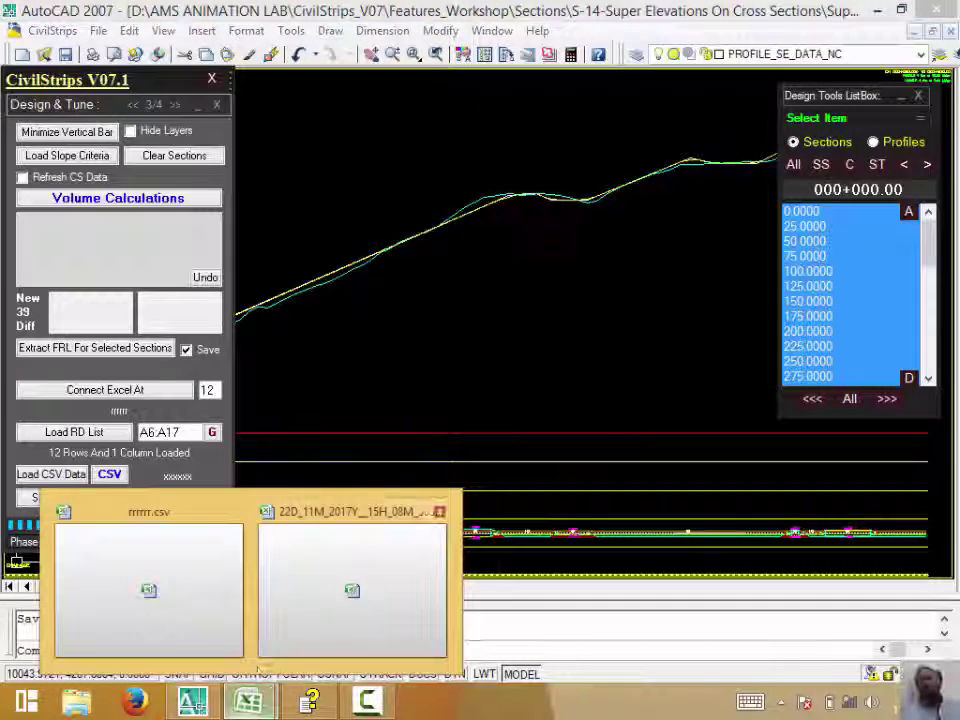
Step: Bring up the new cstmp001.csv in Excel and check its 12 exported FRL rows (A1:D12)
left_click(358, 620)
left_click(288, 450)
left_click_drag(47, 186, 226, 398)
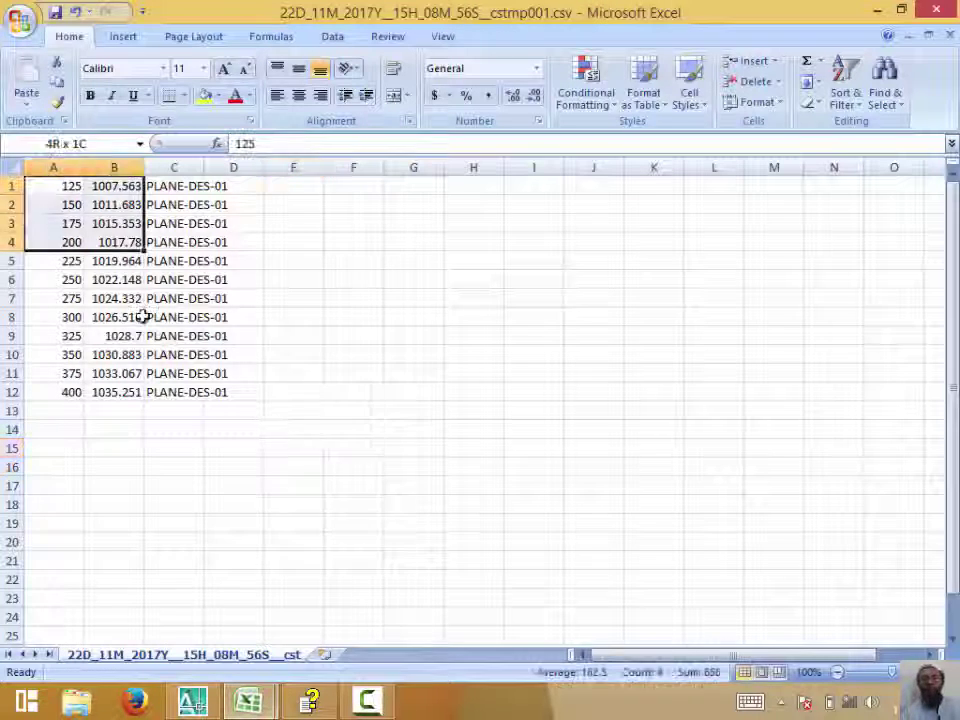
left_click(212, 448)
Step: Return to CivilStrips and bring up help topic 5.1 Extracting FRL For Cross Sections
left_click(194, 703)
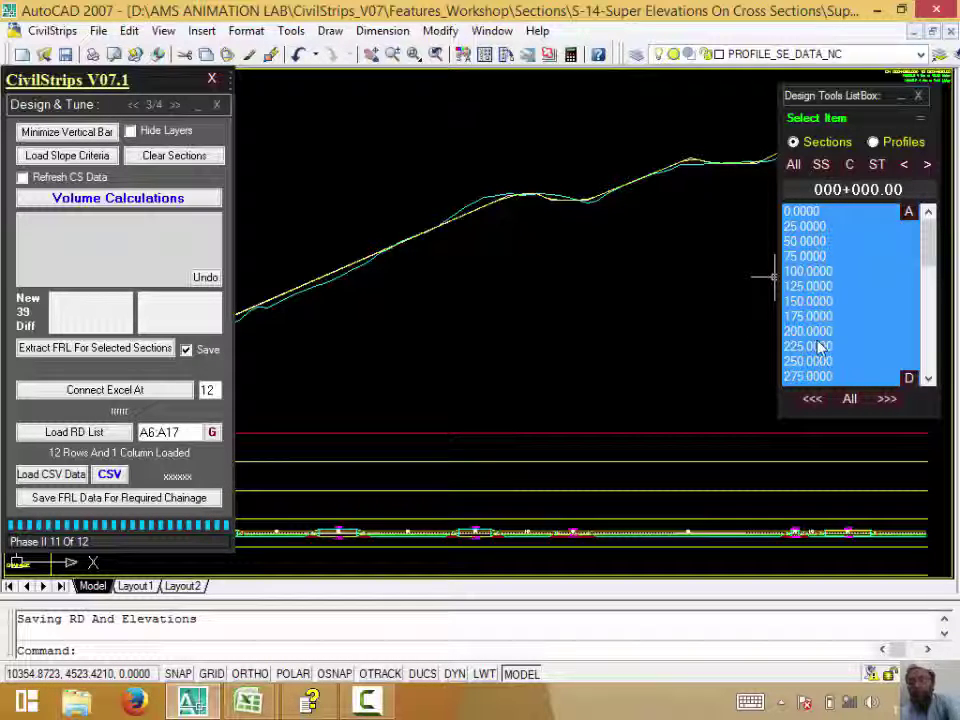
double_click(186, 432)
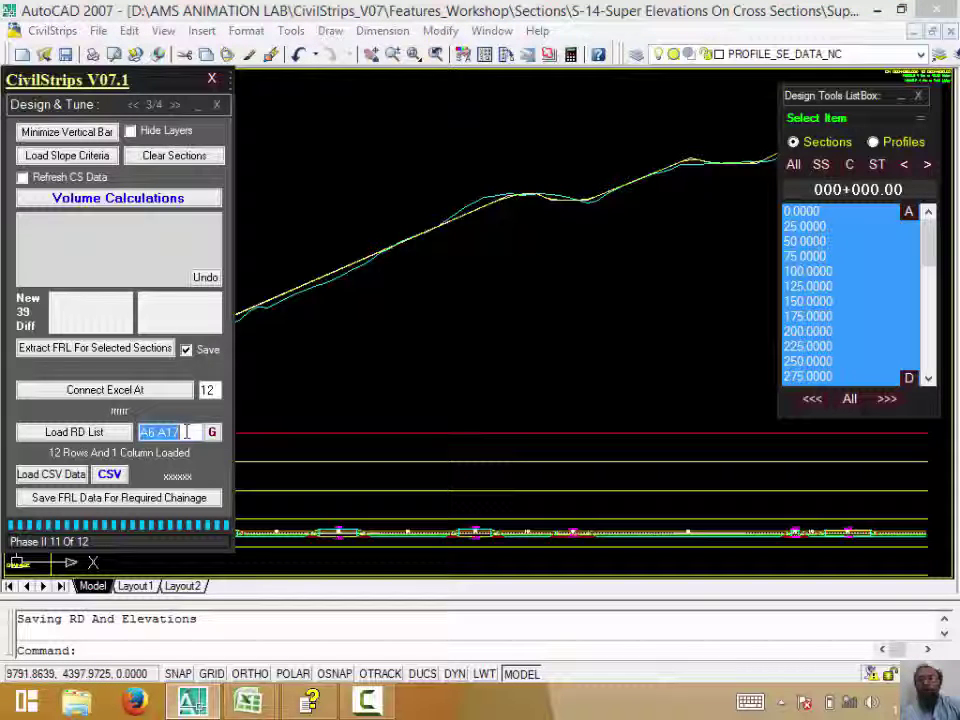
key("alt+Tab")
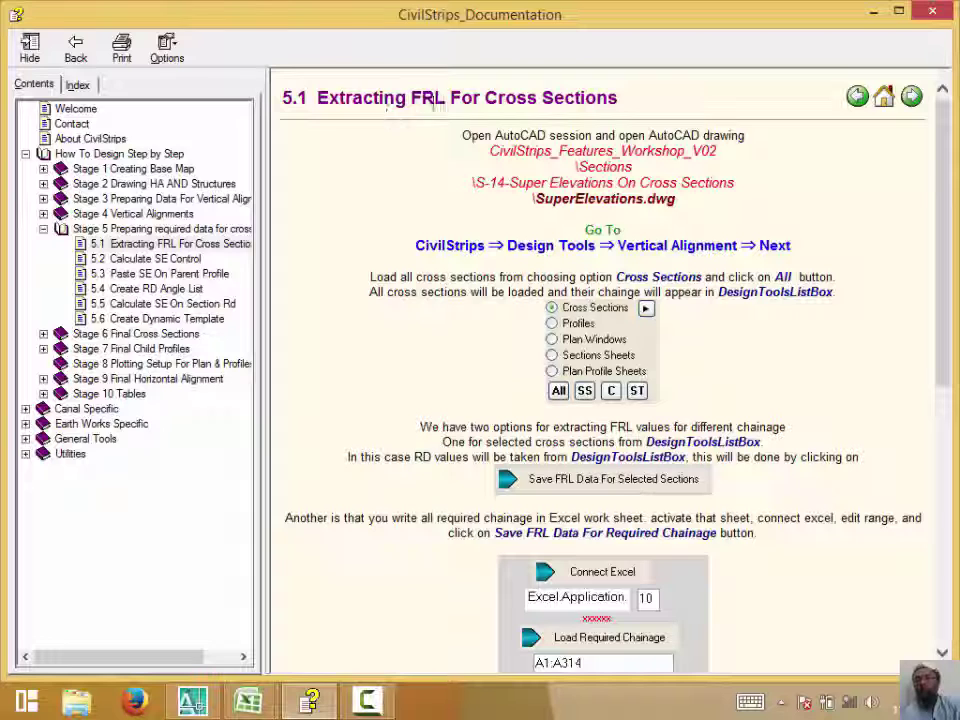
scroll(659, 404, "down", 5)
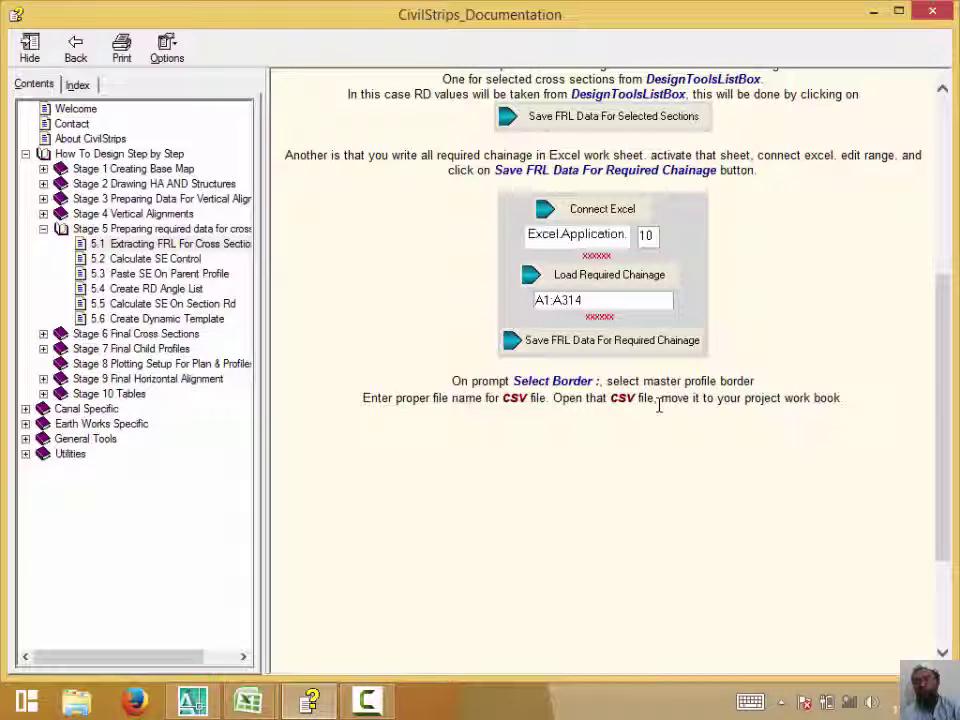
scroll(500, 440, "up", 3)
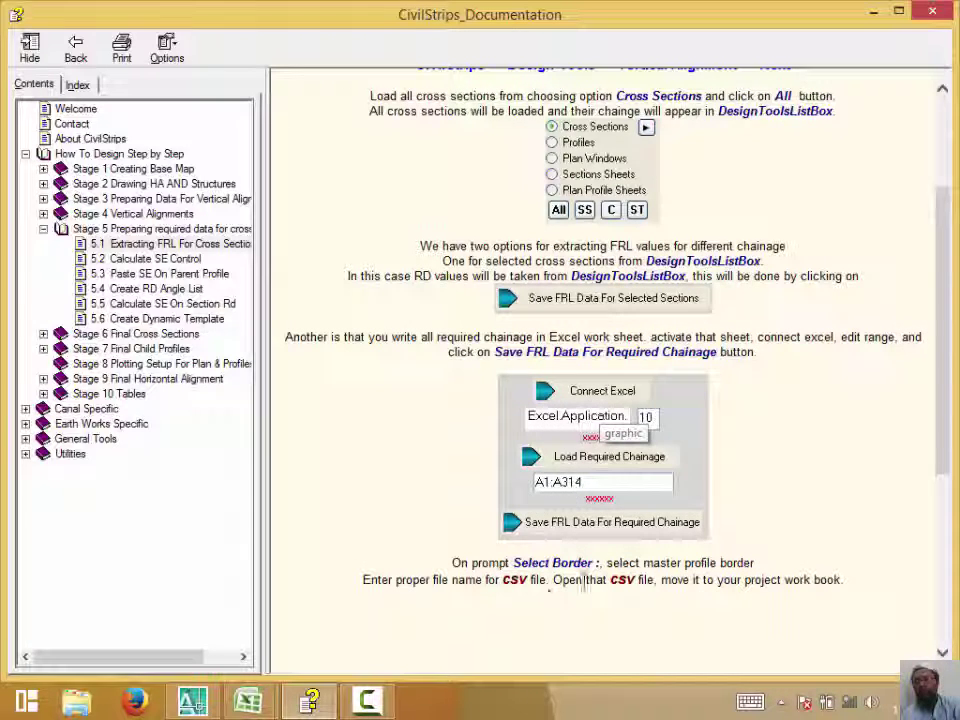
mouse_move(482, 585)
left_mouse_down()
mouse_move(745, 580)
mouse_move(391, 578)
mouse_move(450, 560)
left_mouse_up()
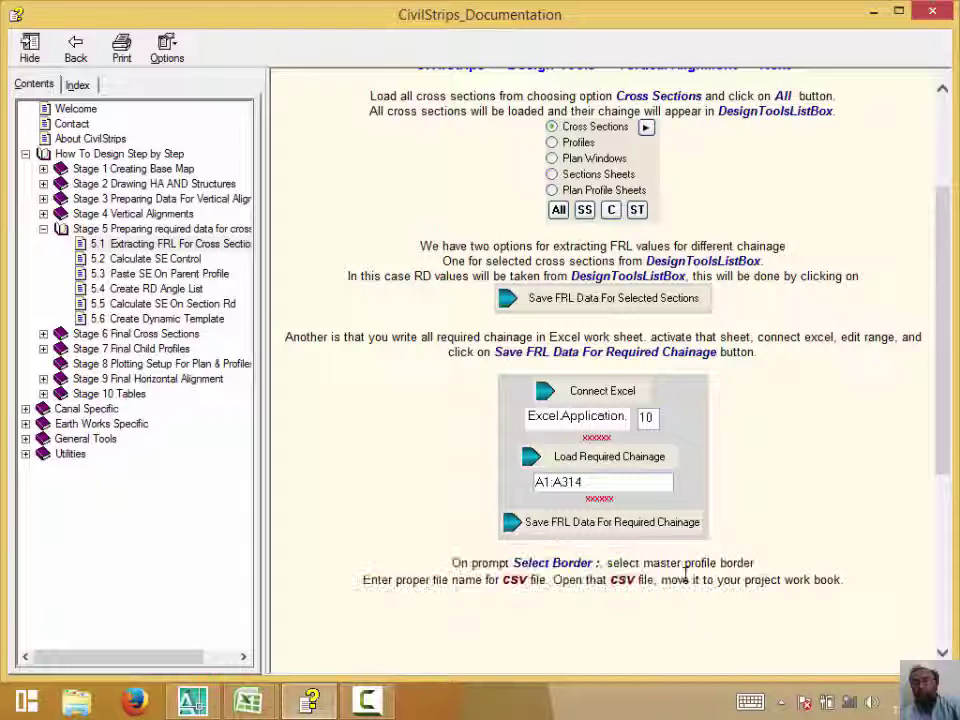
left_click_drag(684, 579, 607, 537)
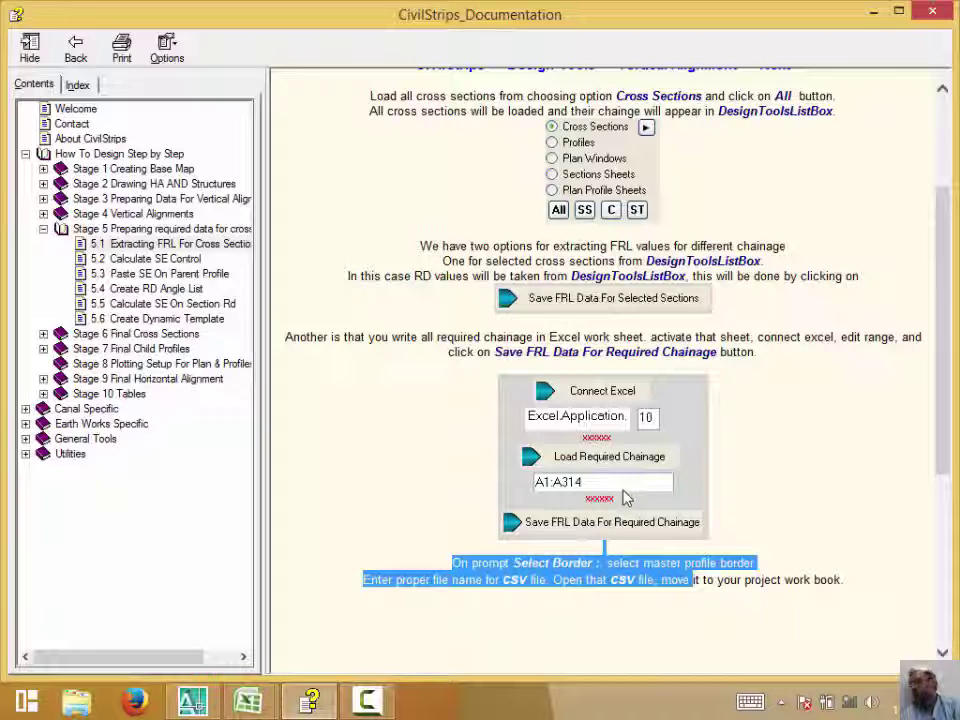
left_click(625, 498)
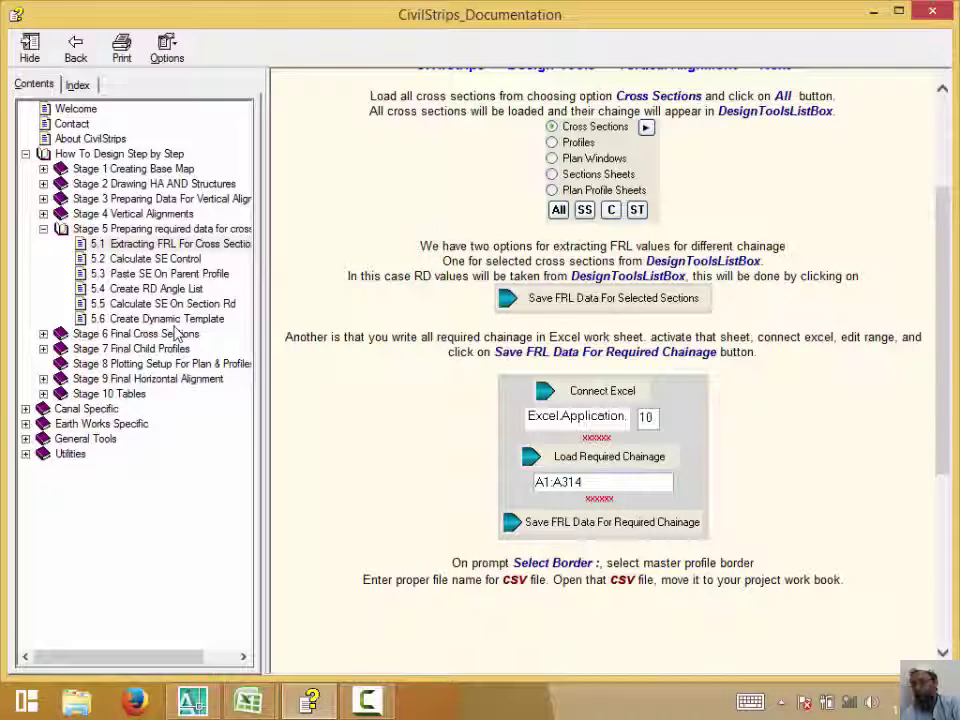